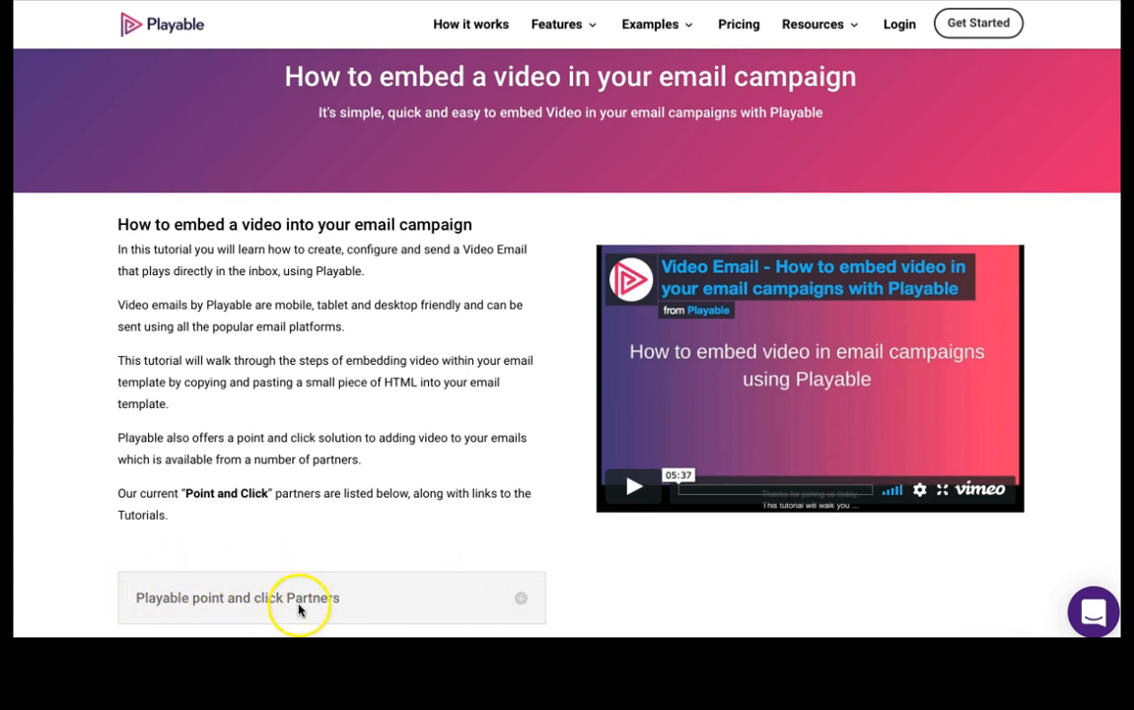
left_click(521, 599)
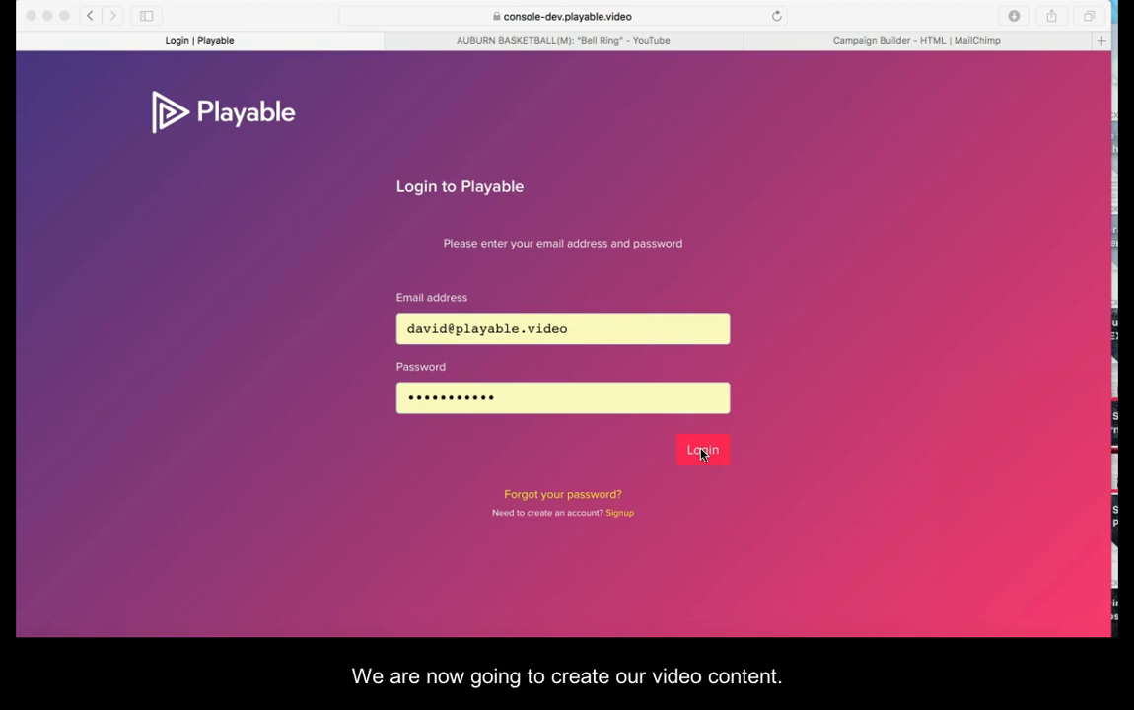
Step: Log in with the prefilled credentials and start adding a new video from the Videos dashboard
left_click(702, 452)
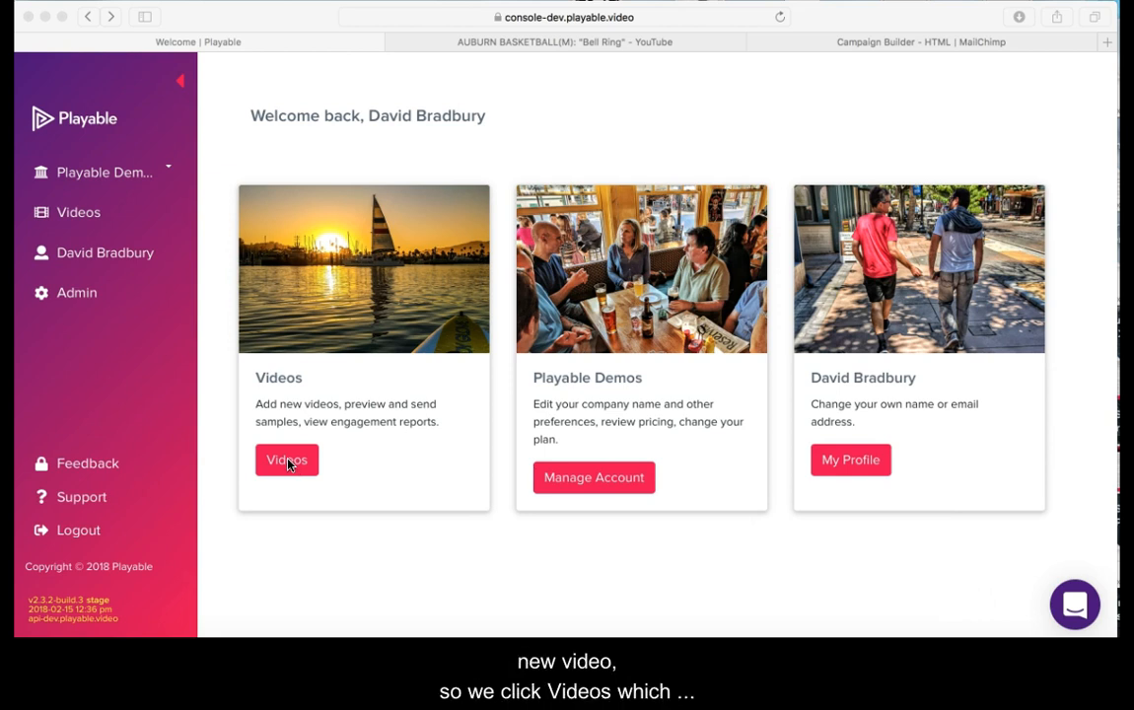
left_click(287, 461)
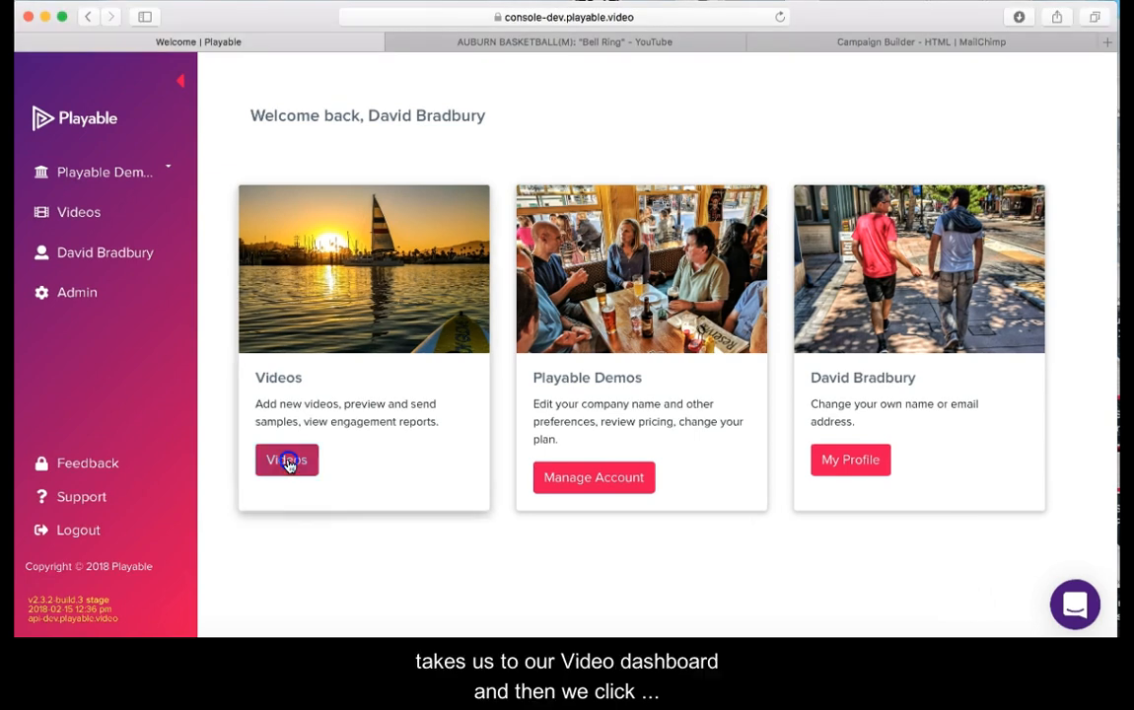
left_click(371, 339)
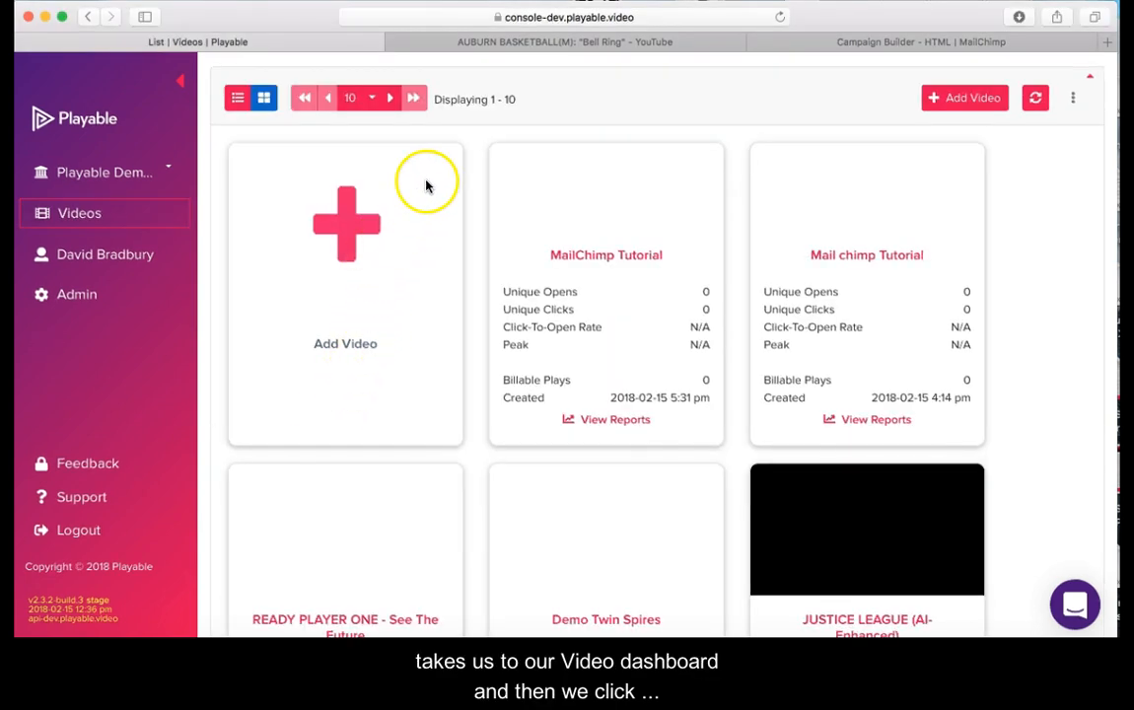
left_click(344, 229)
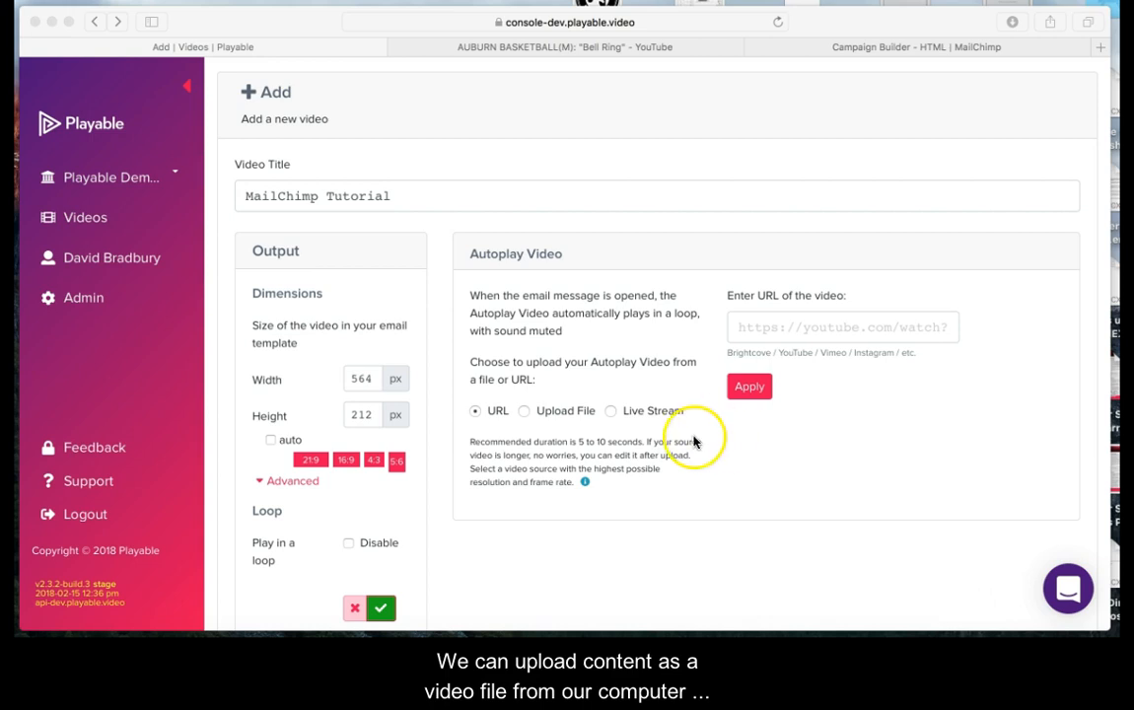
Step: Choose URL as the autoplay video source and copy the address of the AUBURN BASKETBALL(M): "Bell Ring" video on YouTube
left_click(522, 412)
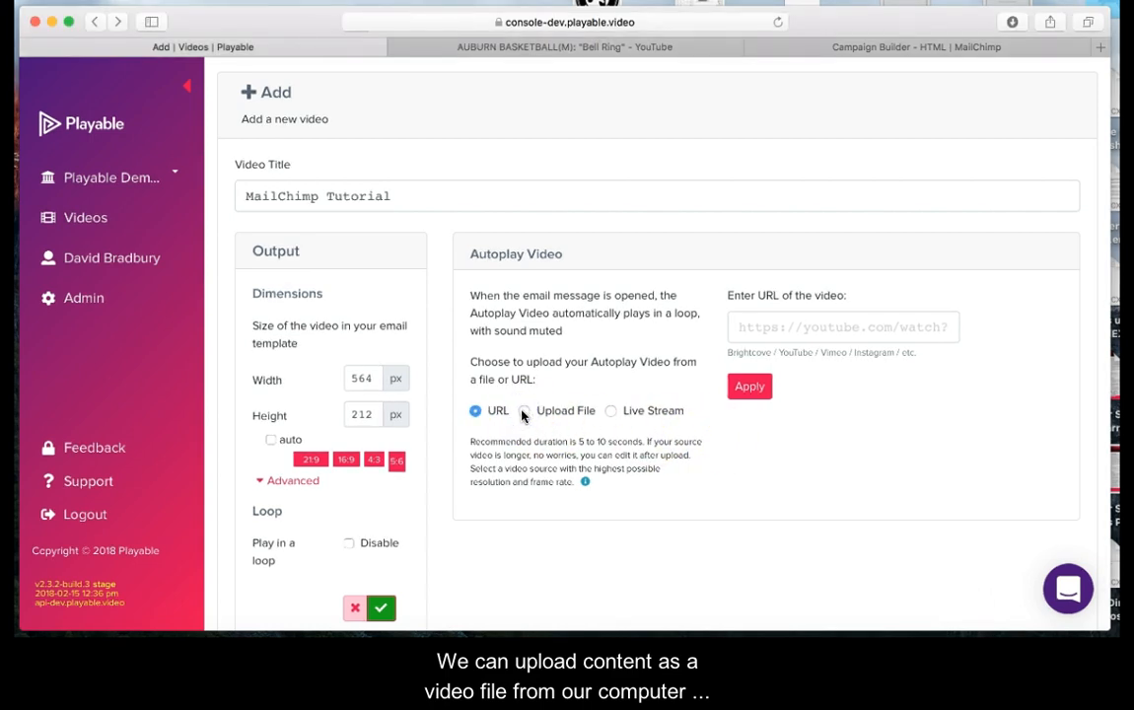
left_click(475, 412)
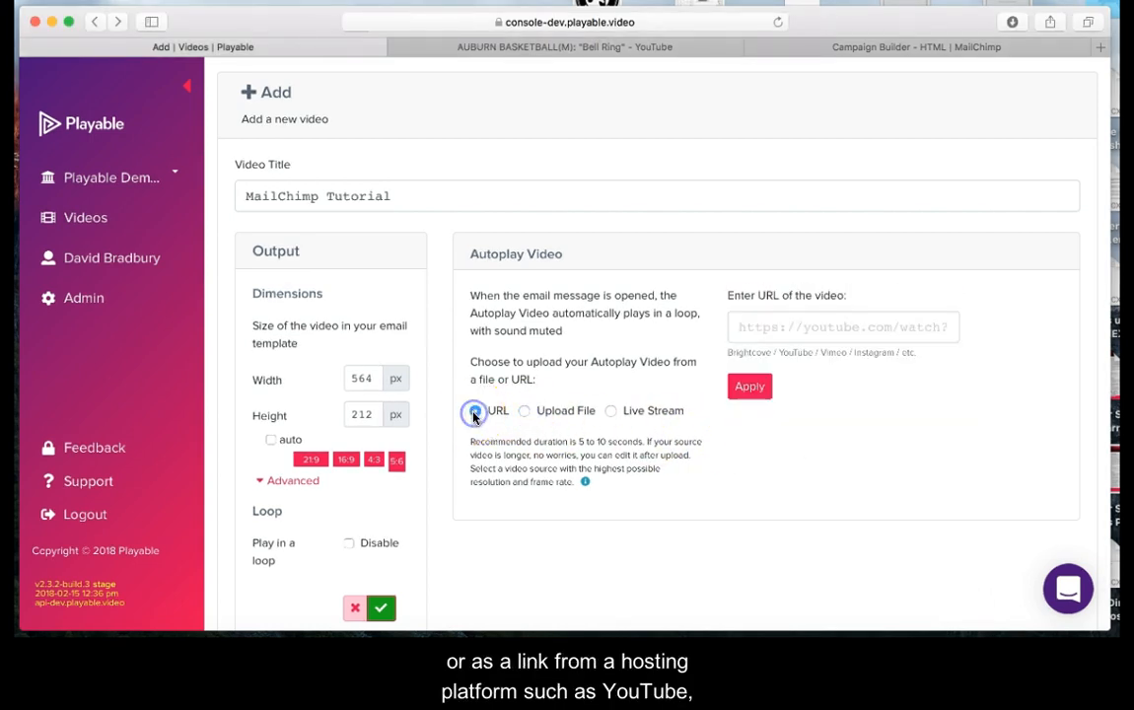
left_click(567, 47)
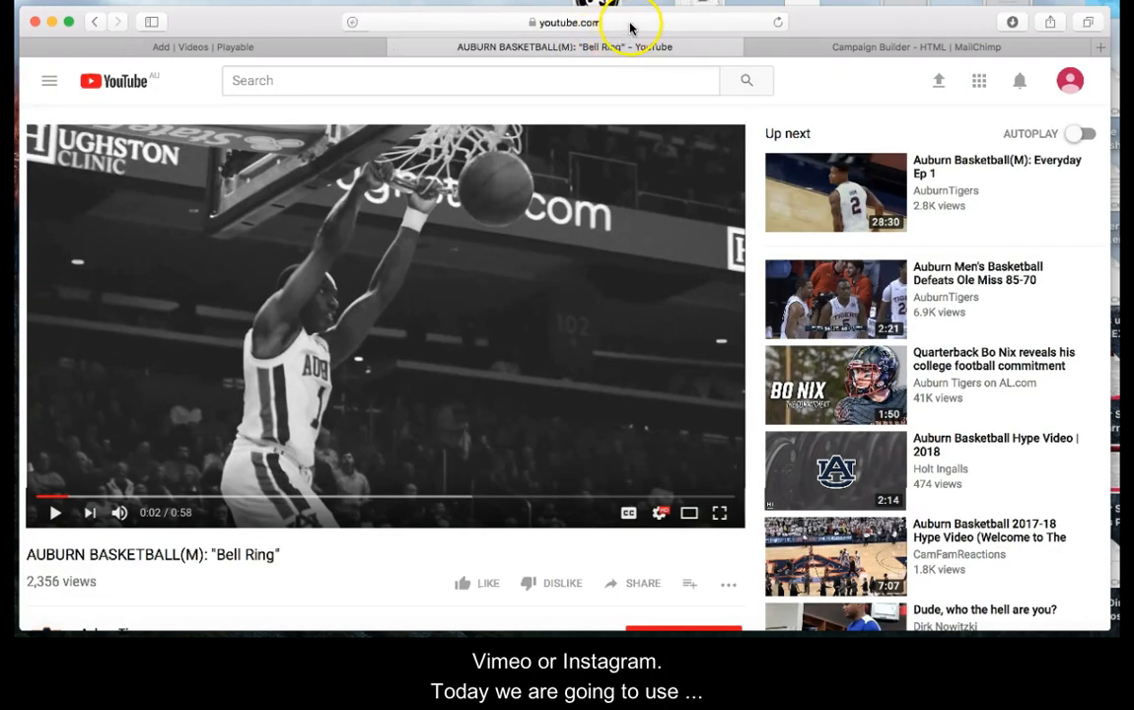
left_click(631, 21)
left_click(94, 1)
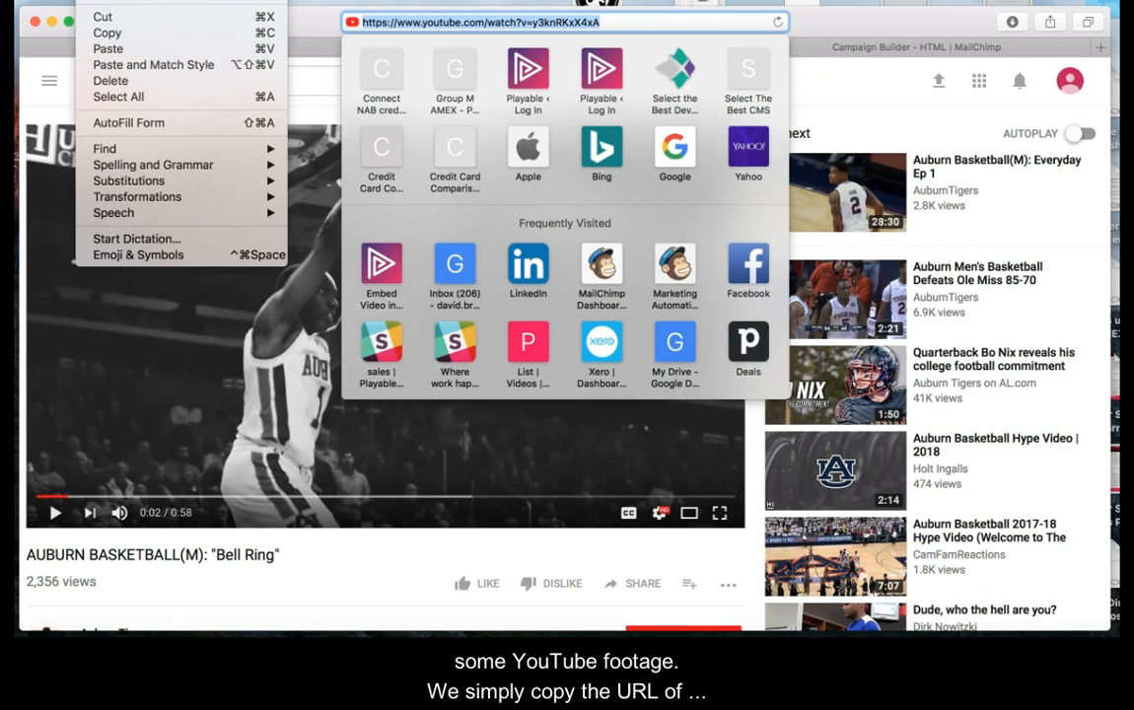
left_click(108, 34)
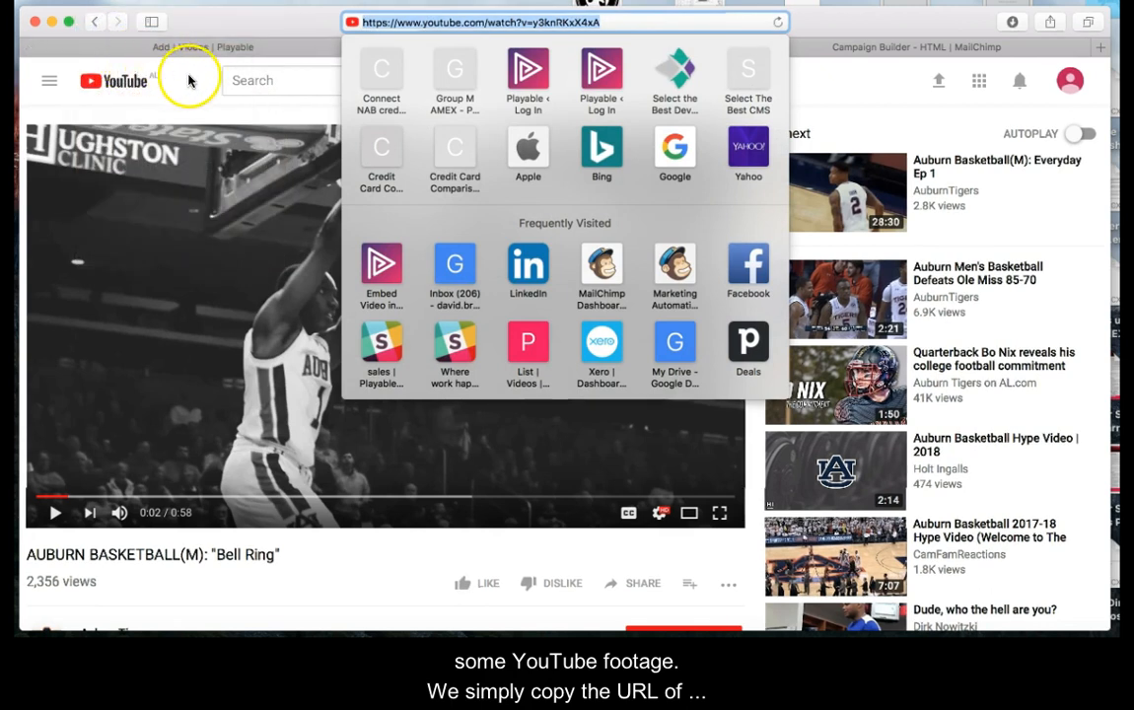
Step: Paste the copied YouTube address as the autoplay video's URL in the MailChimp Tutorial video and apply it
left_click(240, 47)
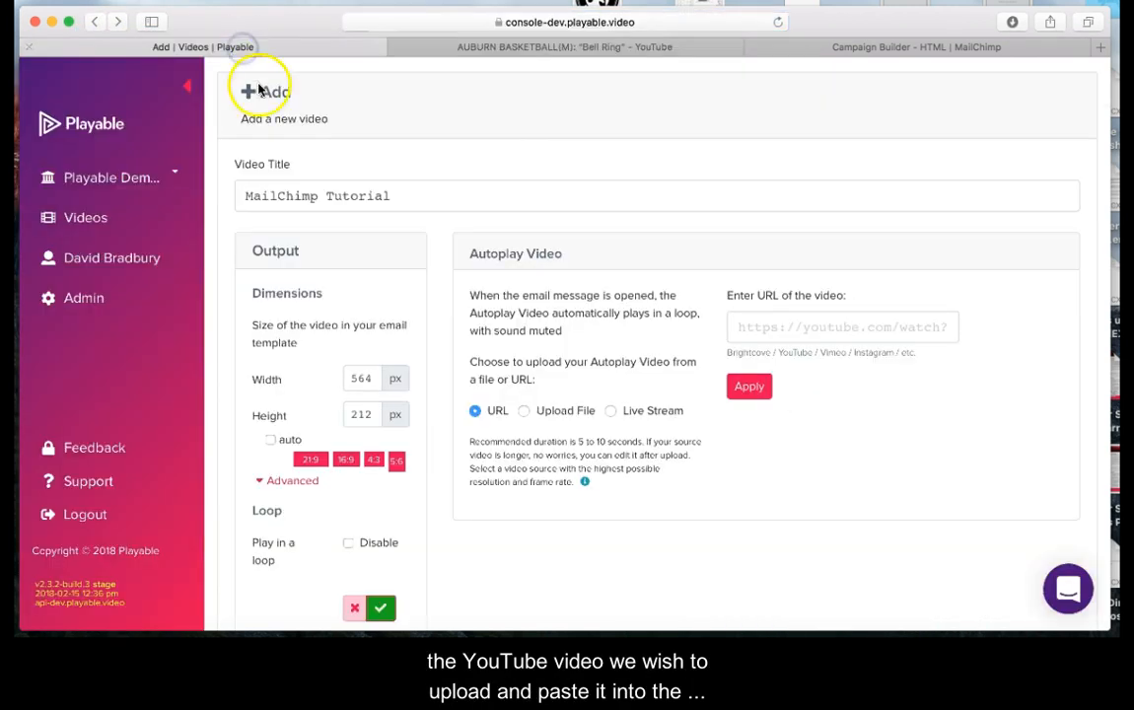
left_click(749, 326)
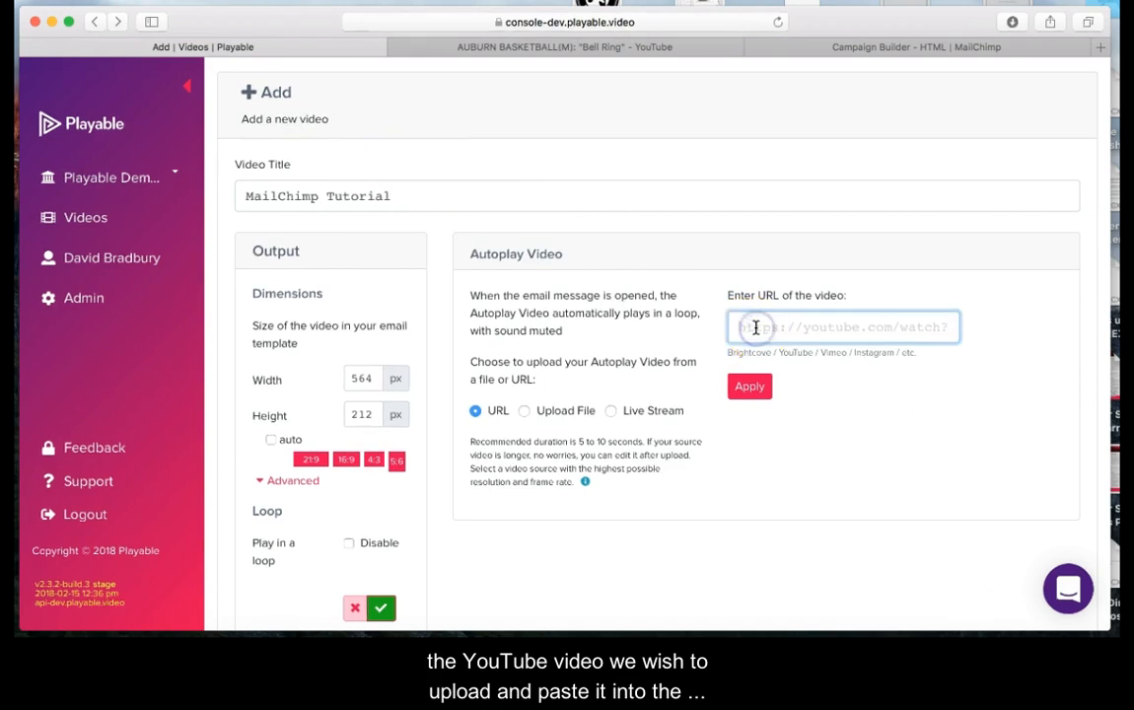
key("super+v")
left_click(750, 382)
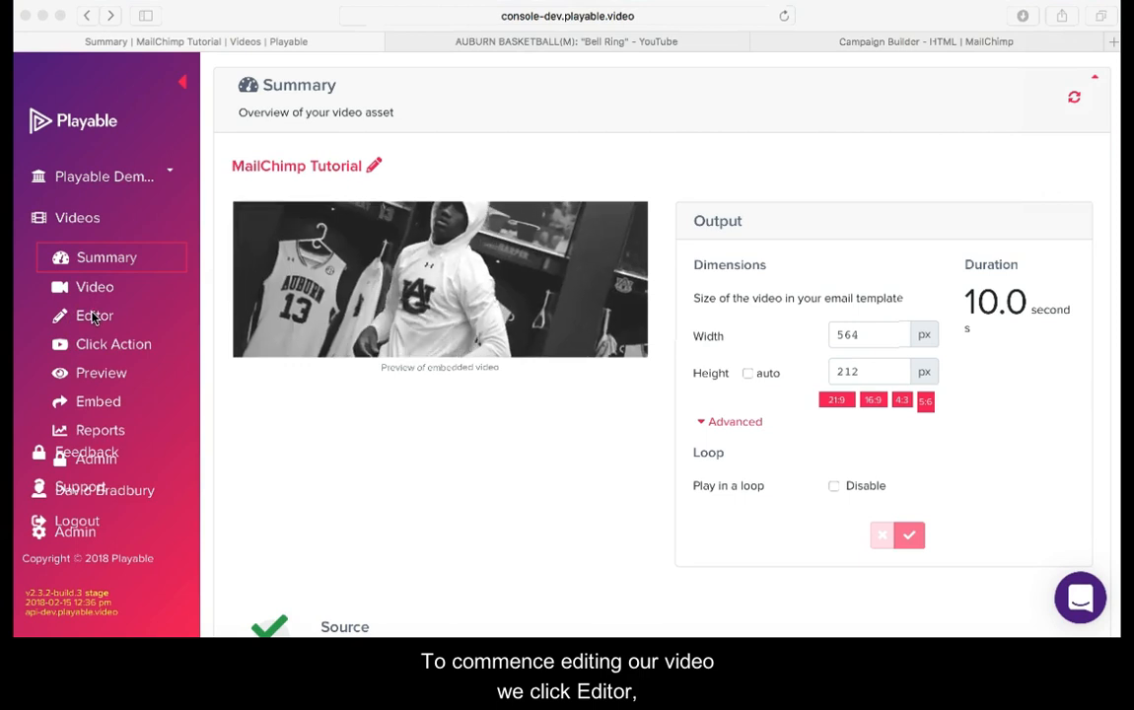
Step: Open the video in the timeline and crop editor and move the first clip's crop frame slightly down
left_click(95, 315)
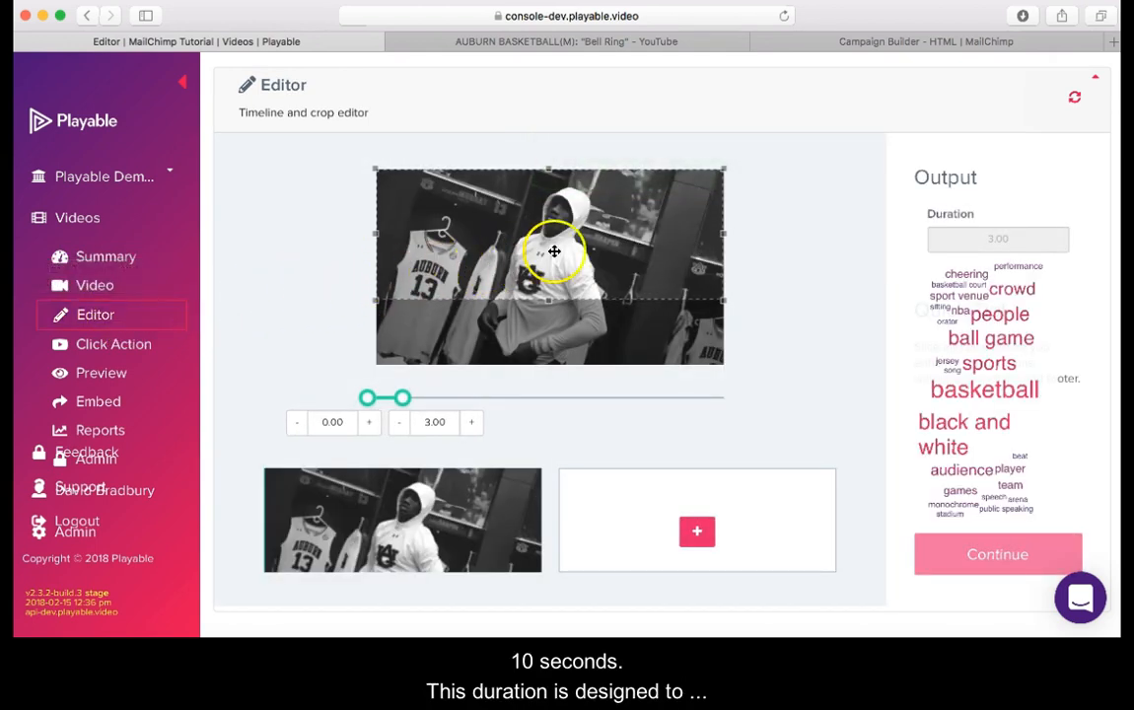
mouse_move(635, 172)
left_mouse_down()
mouse_move(635, 203)
mouse_move(625, 189)
left_mouse_up()
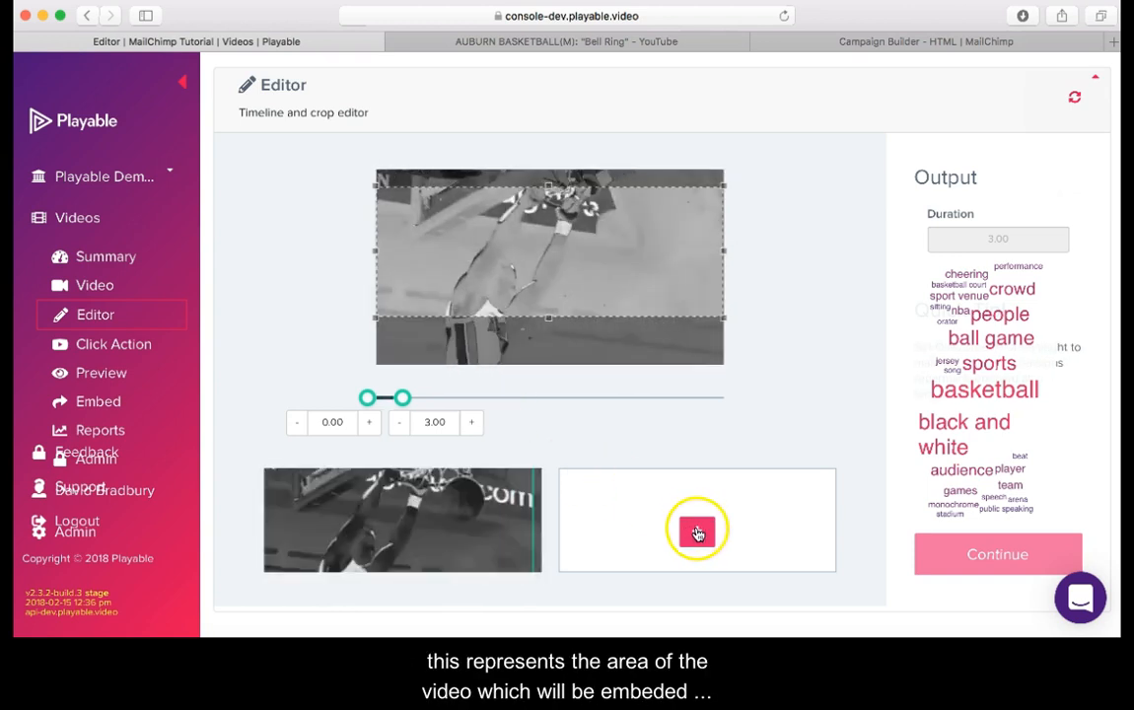
Step: Add a second clip running from 31.17 to 38.01 seconds and continue to the video enhancements
left_click(697, 534)
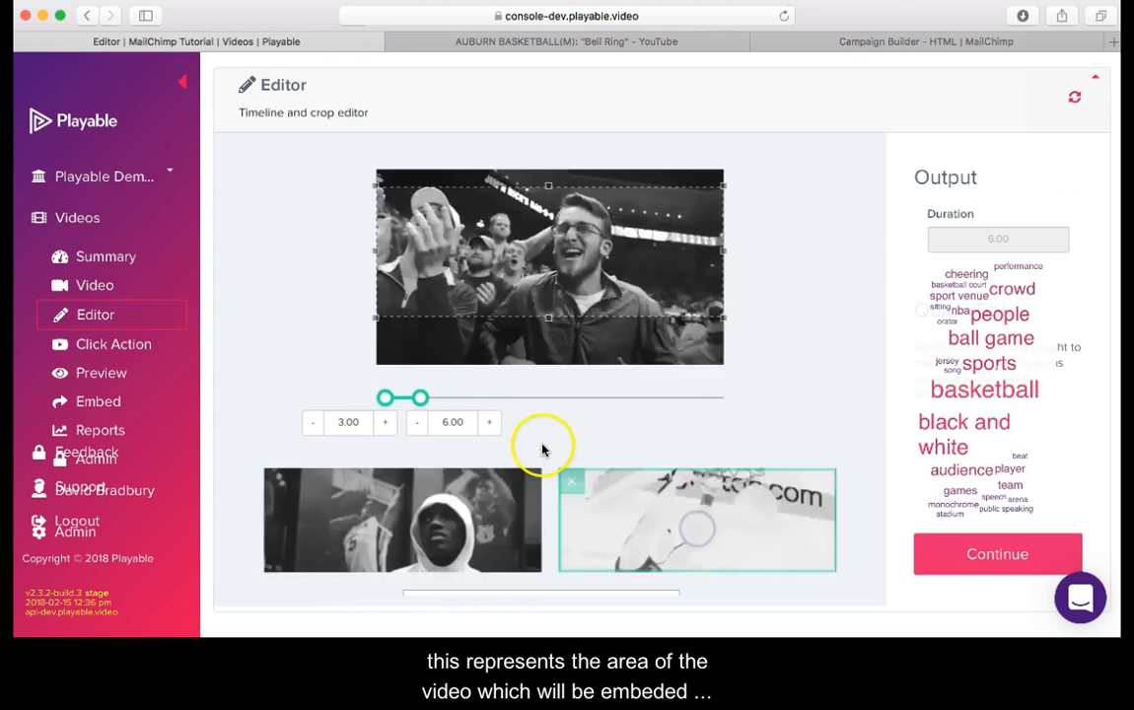
left_click_drag(421, 399, 557, 396)
left_click(398, 403)
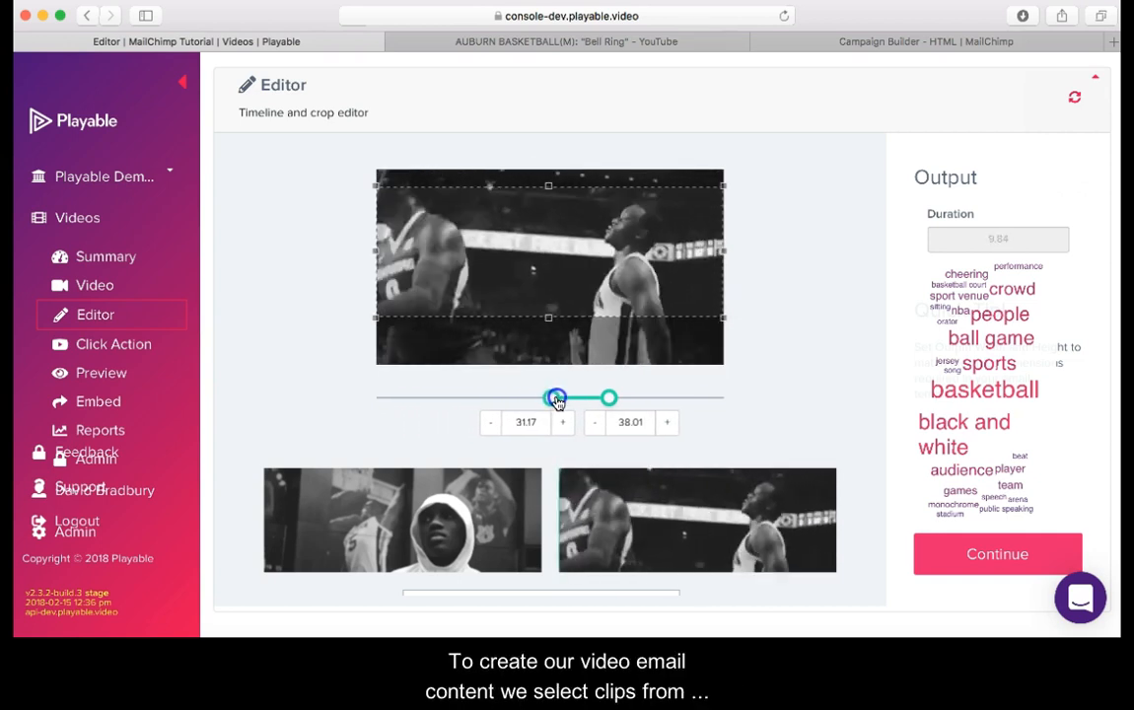
left_click(612, 400)
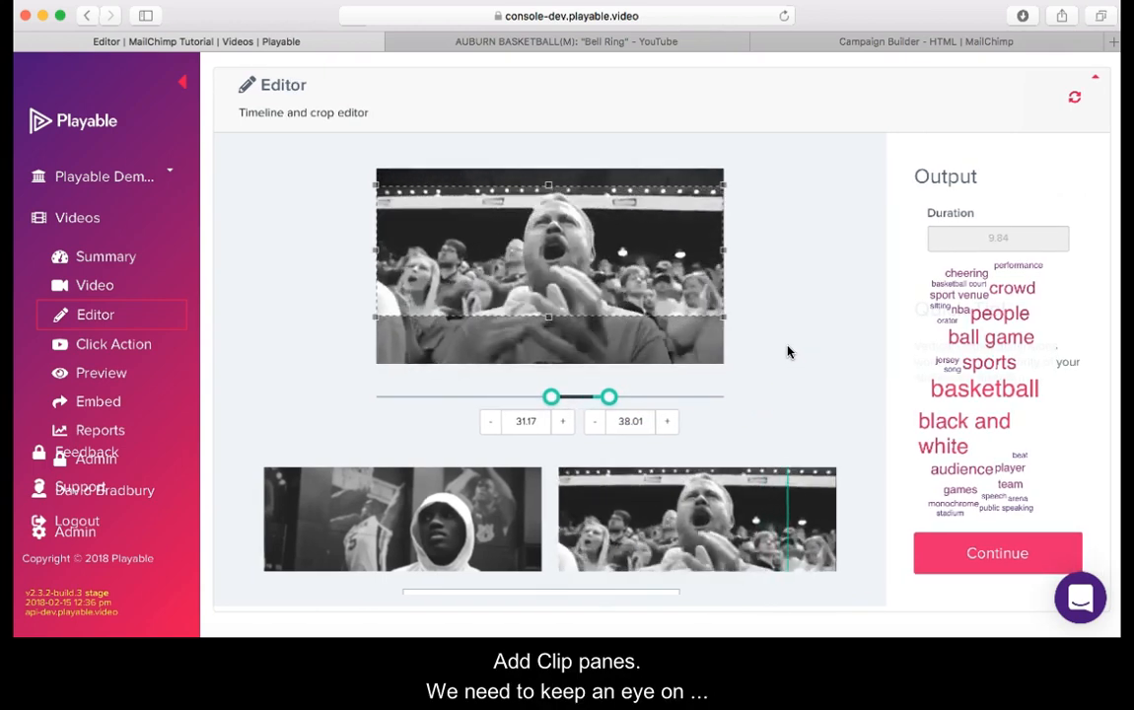
left_click(905, 232)
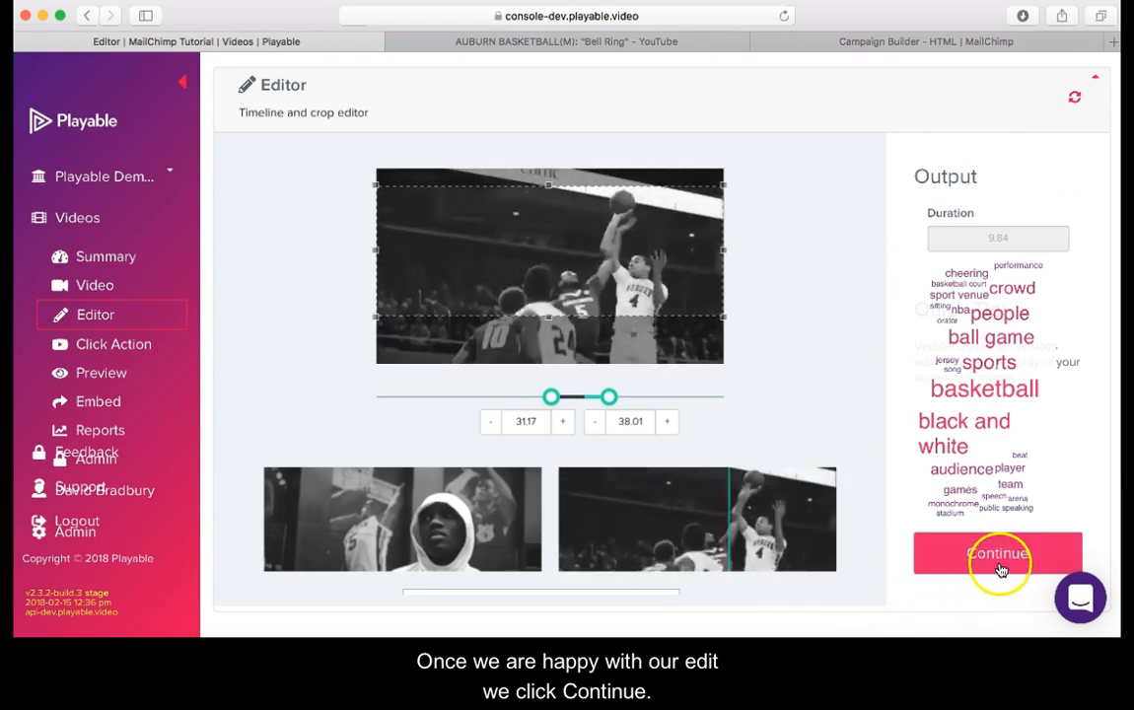
scroll(1002, 558, "down", 1)
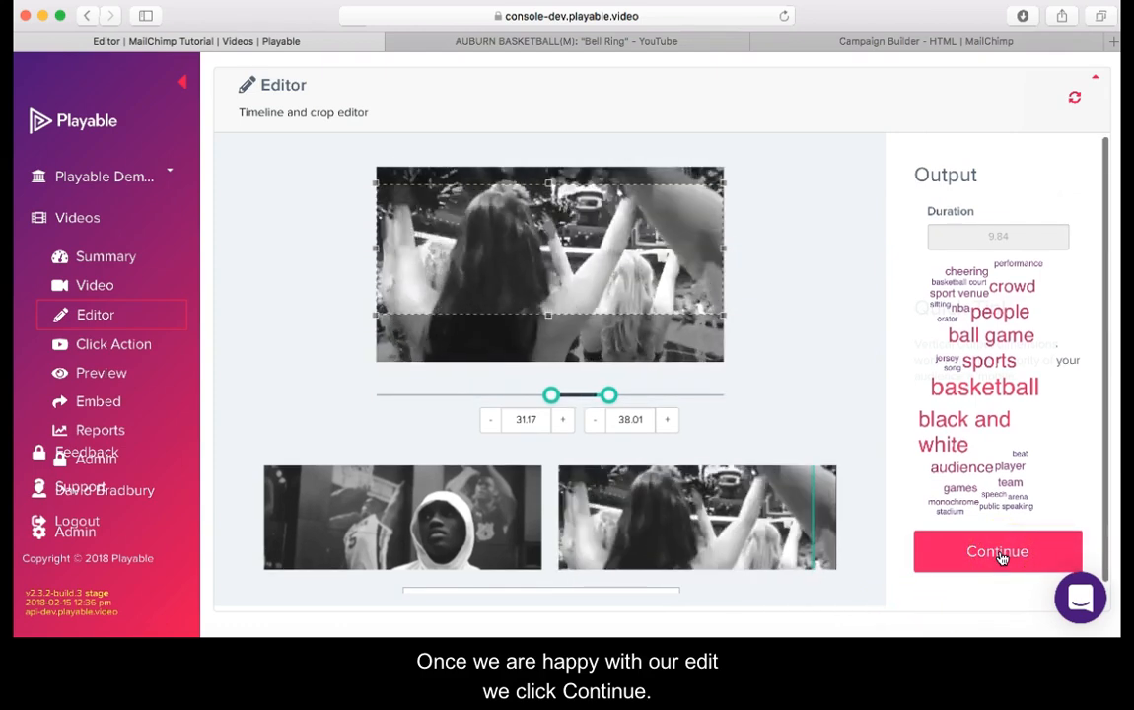
left_click(1001, 552)
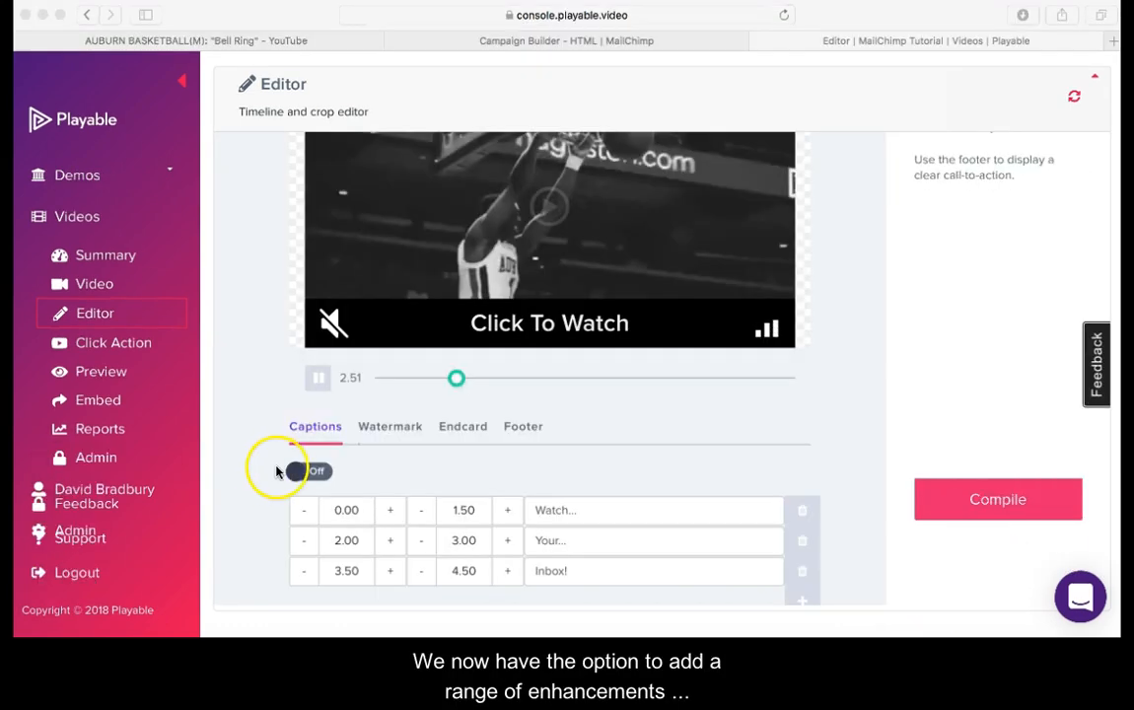
Step: Turn the captions on and the watermark off for the video
left_click(312, 471)
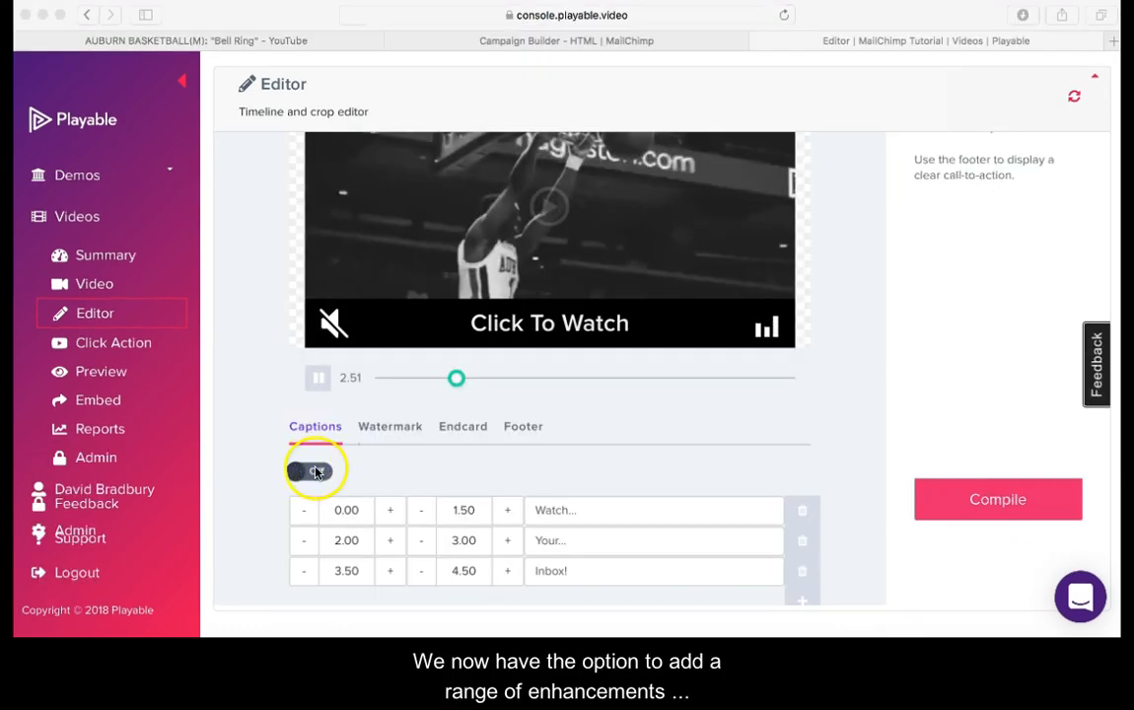
left_click(318, 476)
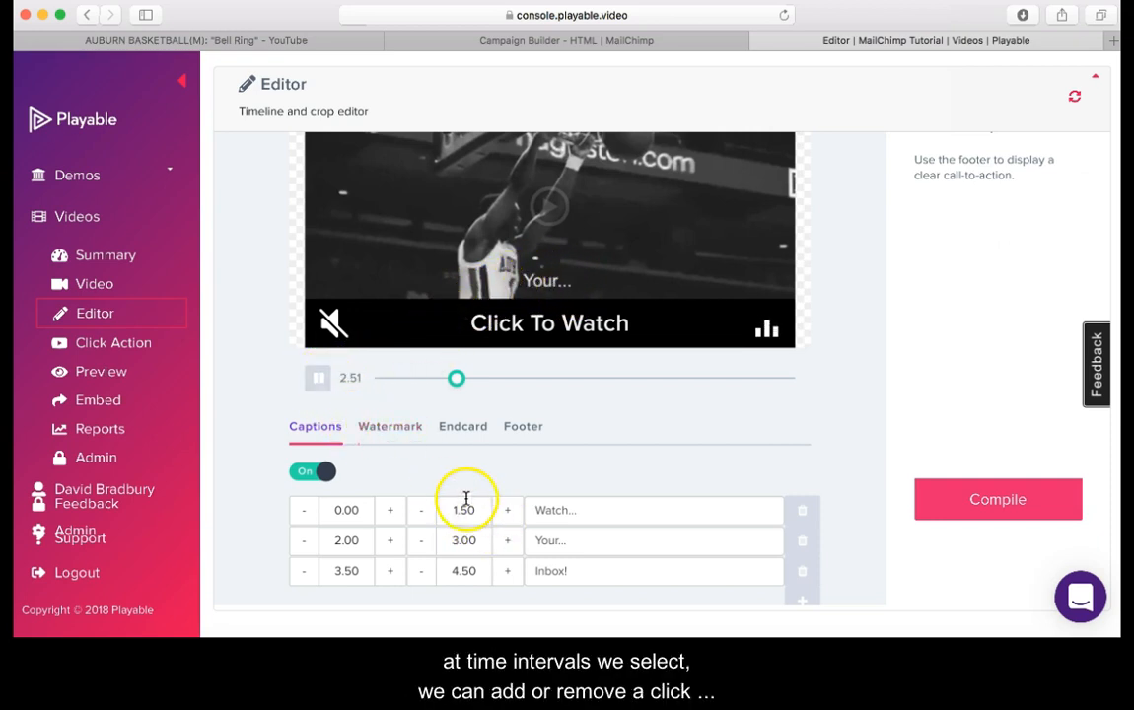
left_click(396, 428)
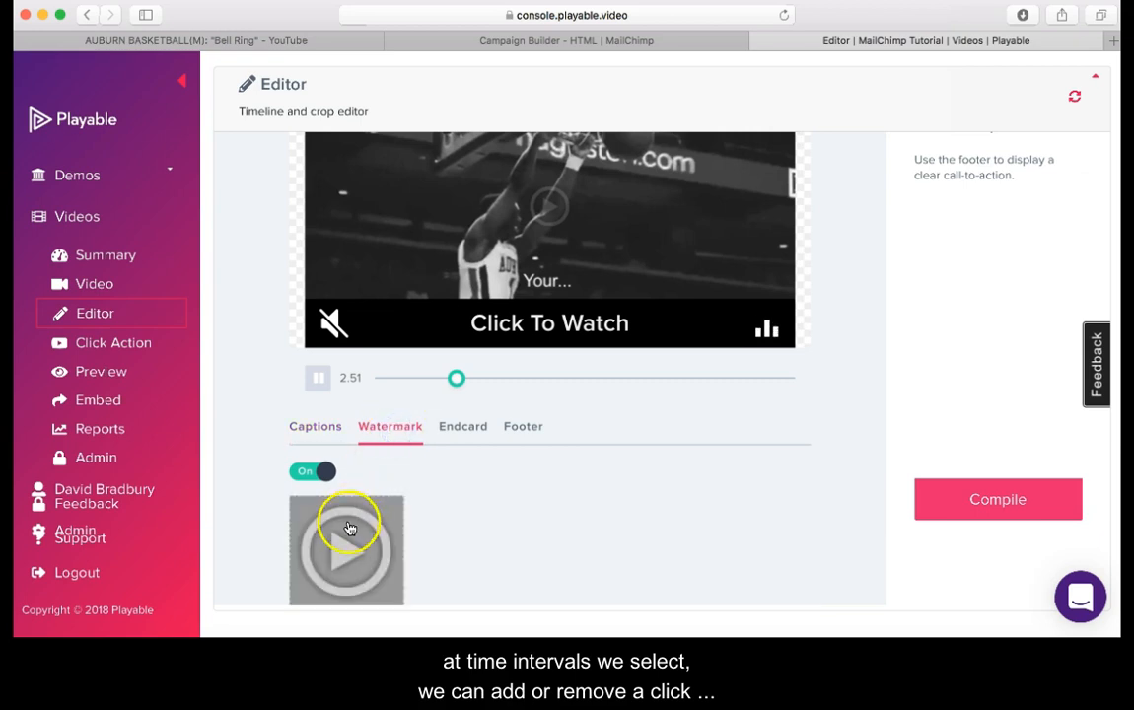
left_click(313, 474)
Step: Use the Desktop image "Screen Shot 2018-01-17 at 3.32.09 PM" as the endcard picture and compile the video
left_click(463, 430)
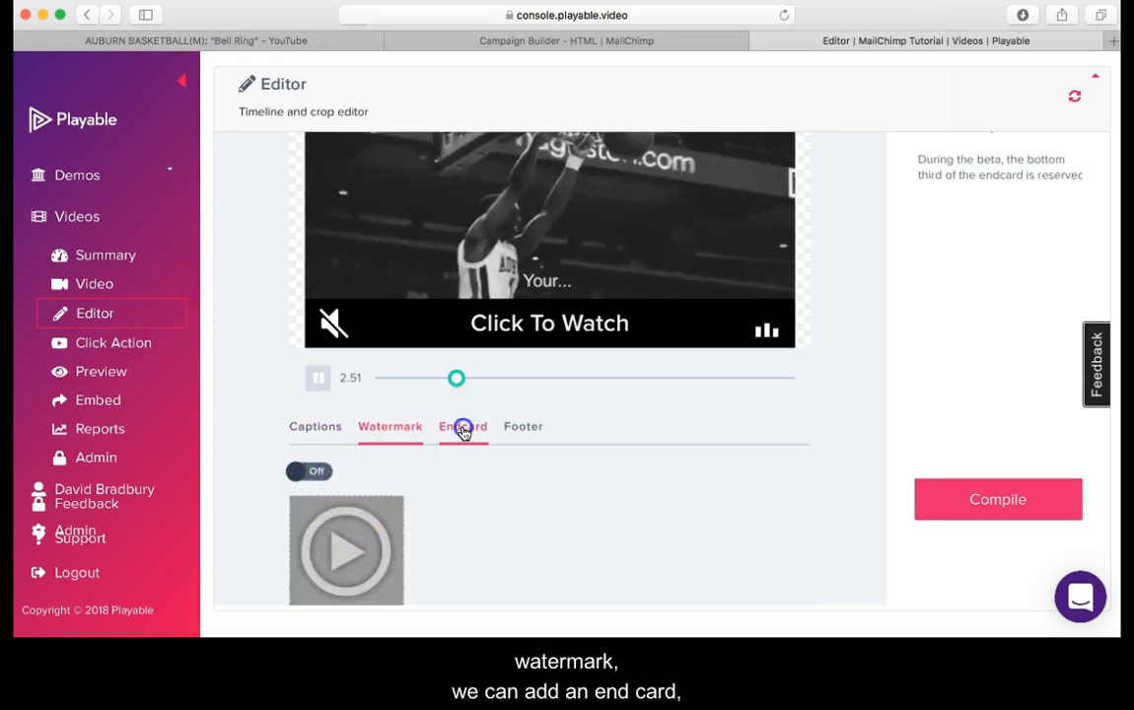
left_click(337, 530)
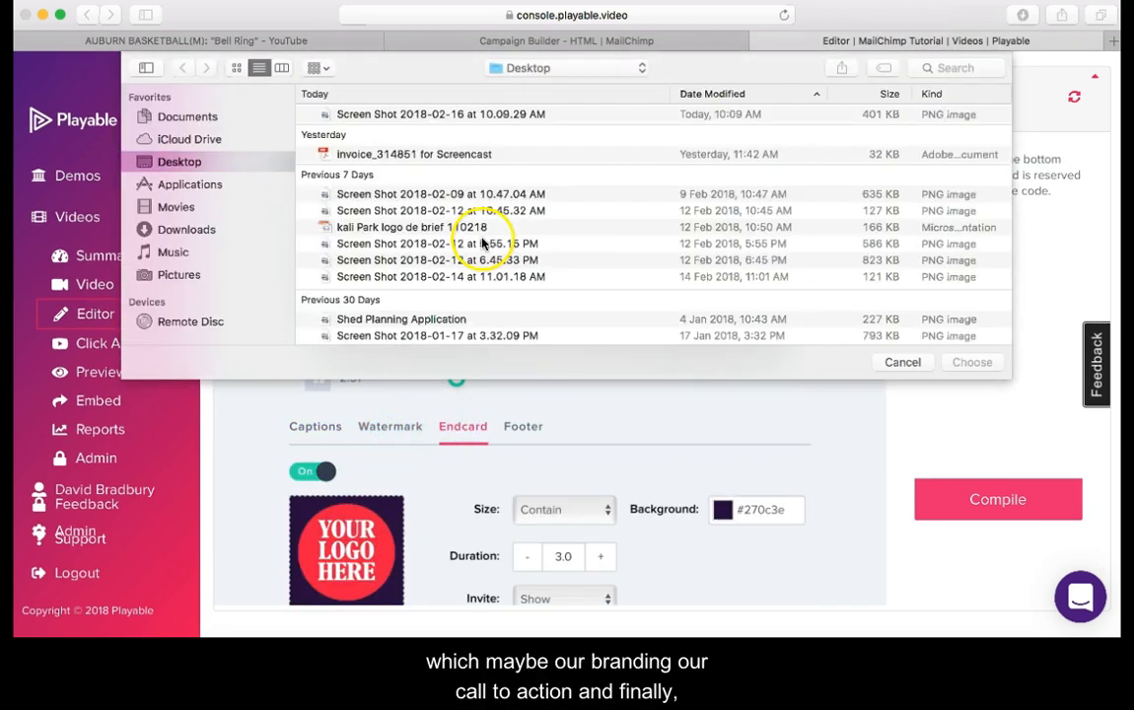
scroll(468, 266, "down", 2)
left_click(455, 296)
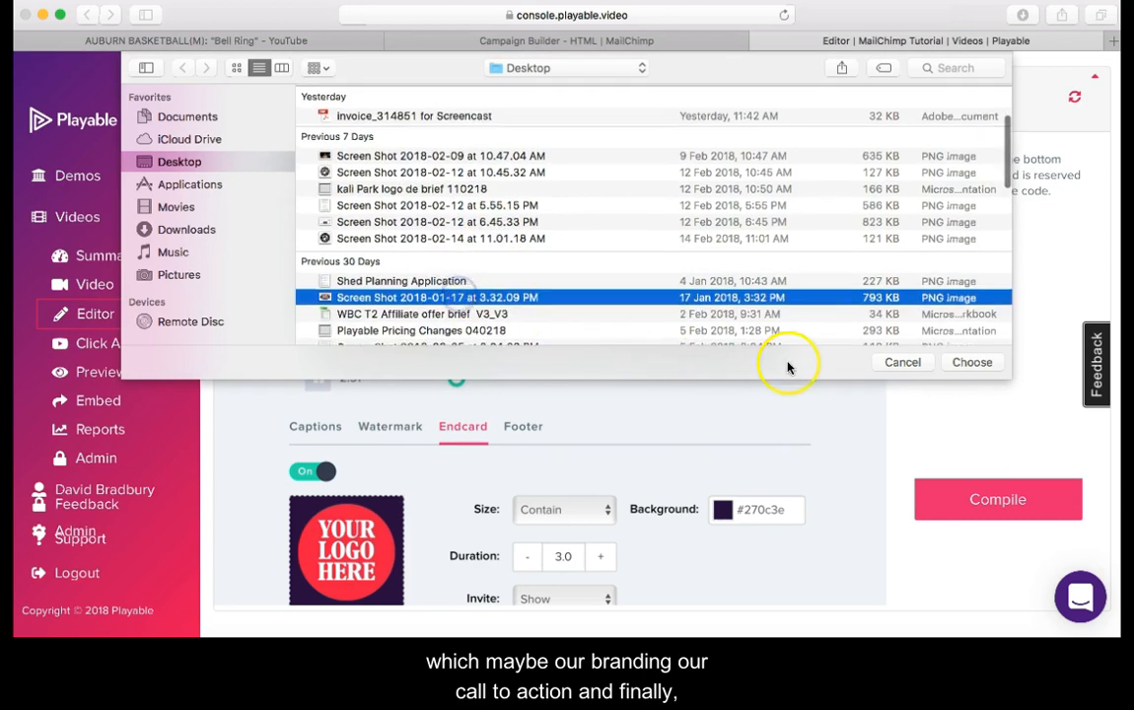
left_click(971, 362)
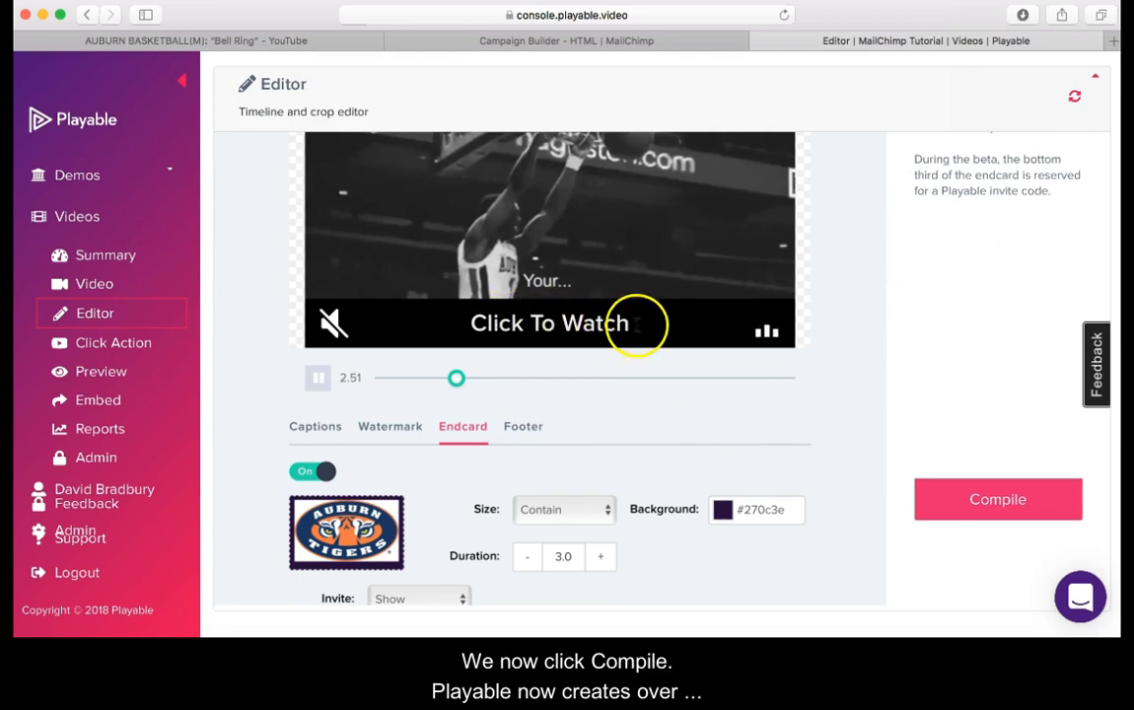
left_click(995, 499)
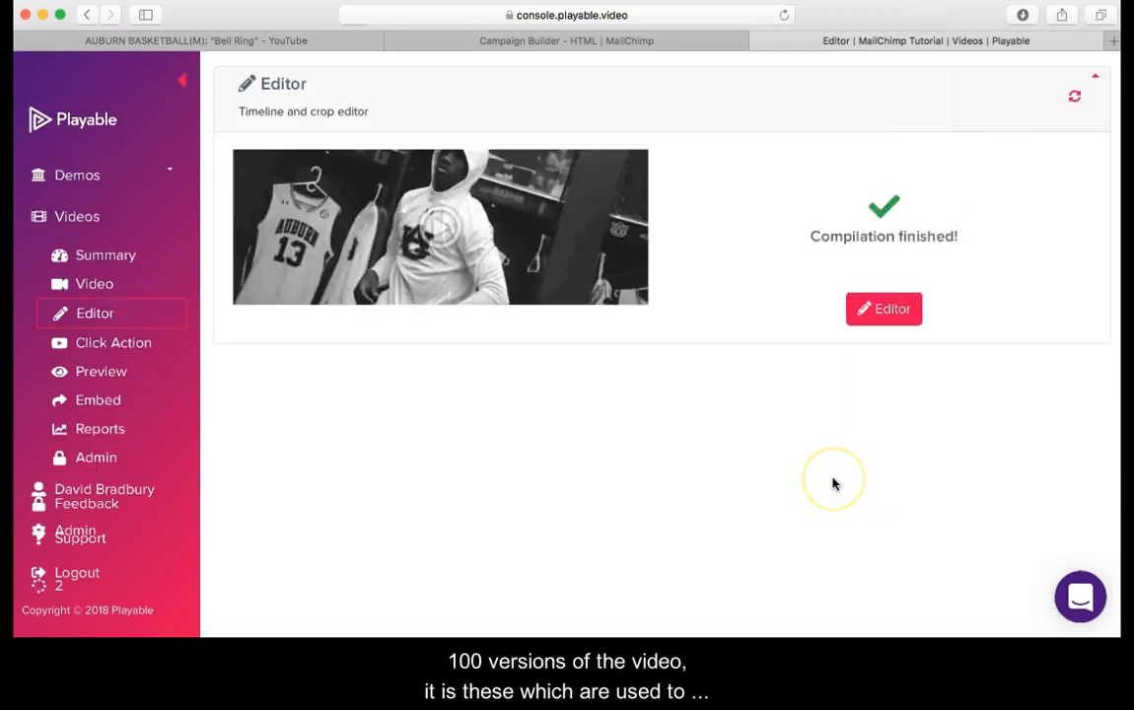
left_click(843, 488)
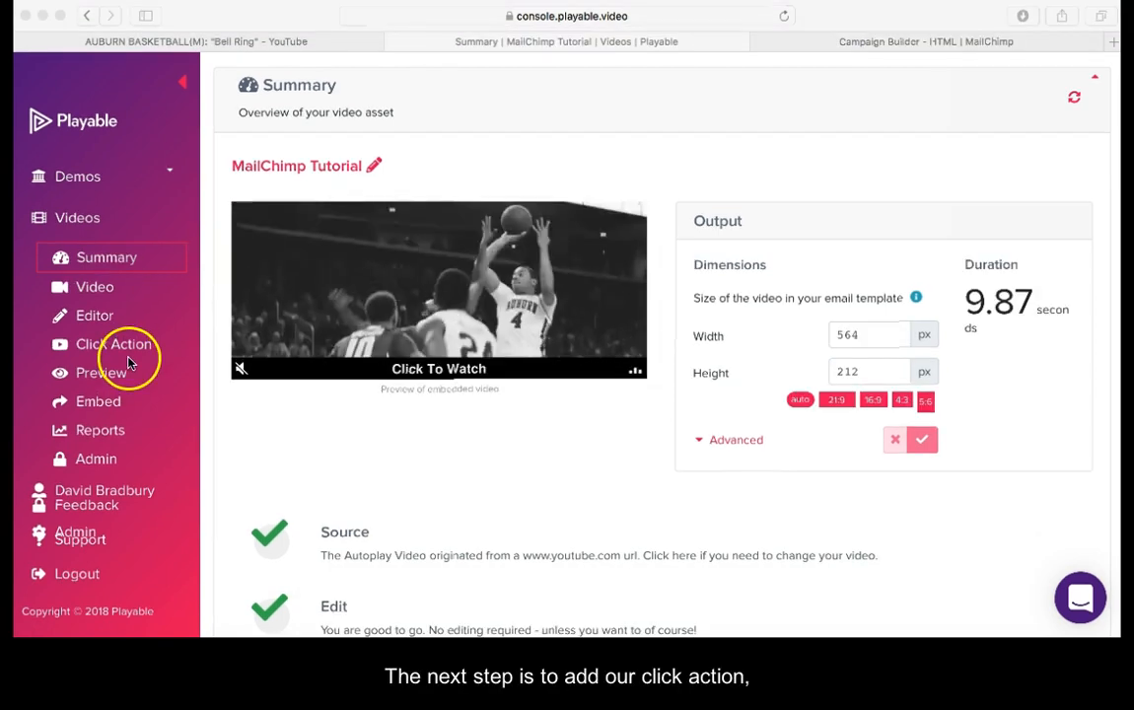
Step: Open the video's Click Action settings and copy the address of the full "Bell Ring" video on YouTube
left_click(116, 347)
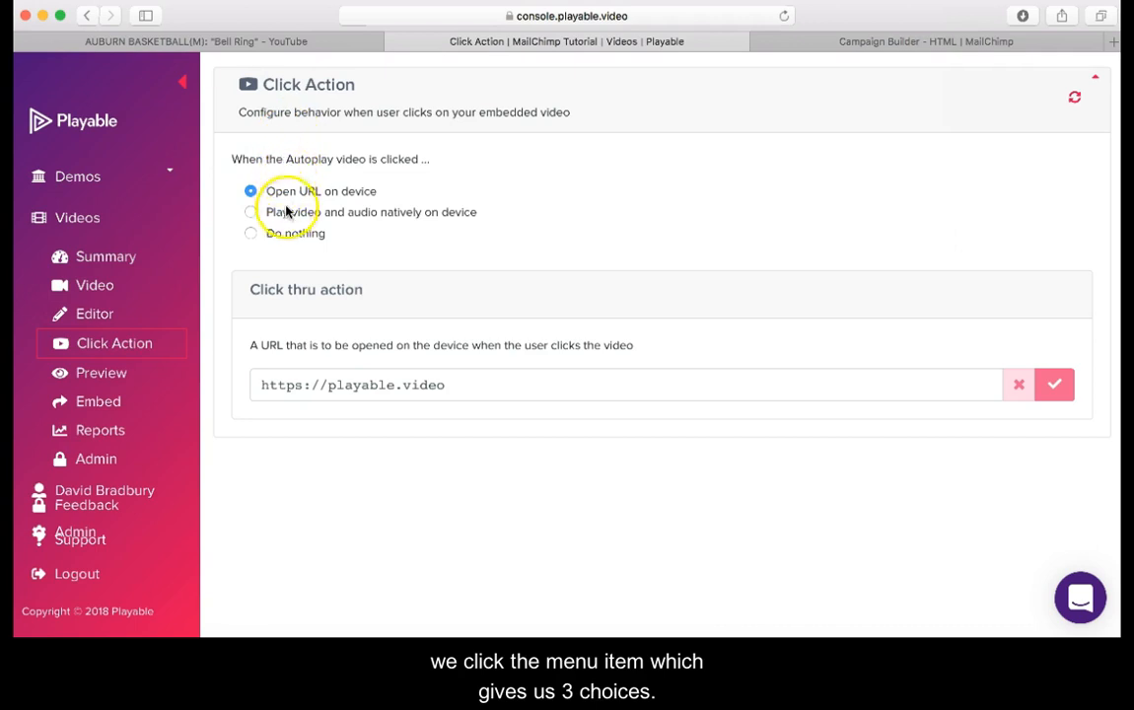
left_click(284, 42)
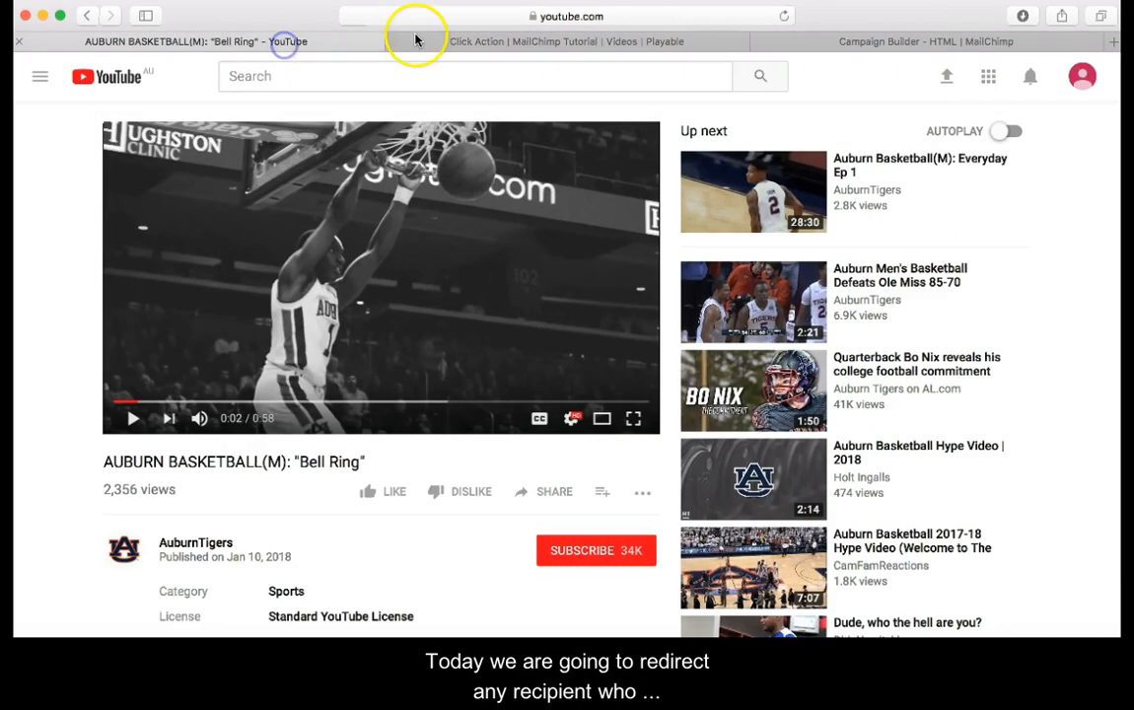
left_click(500, 17)
left_click(99, 2)
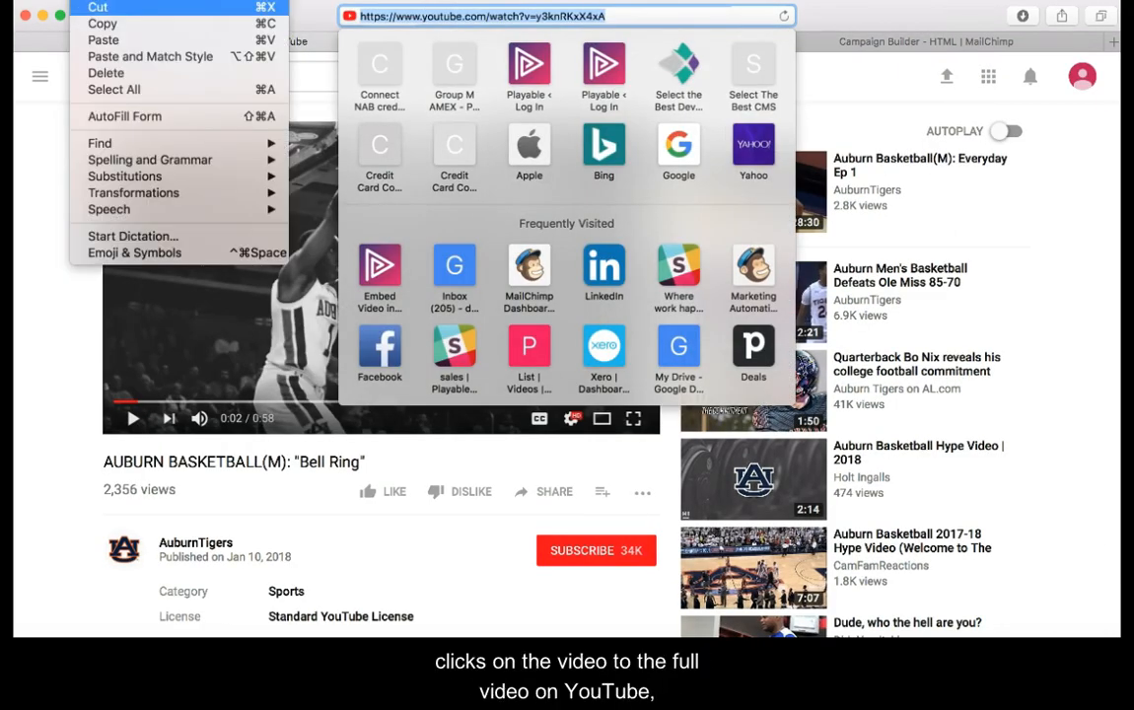
left_click(102, 23)
left_click(194, 99)
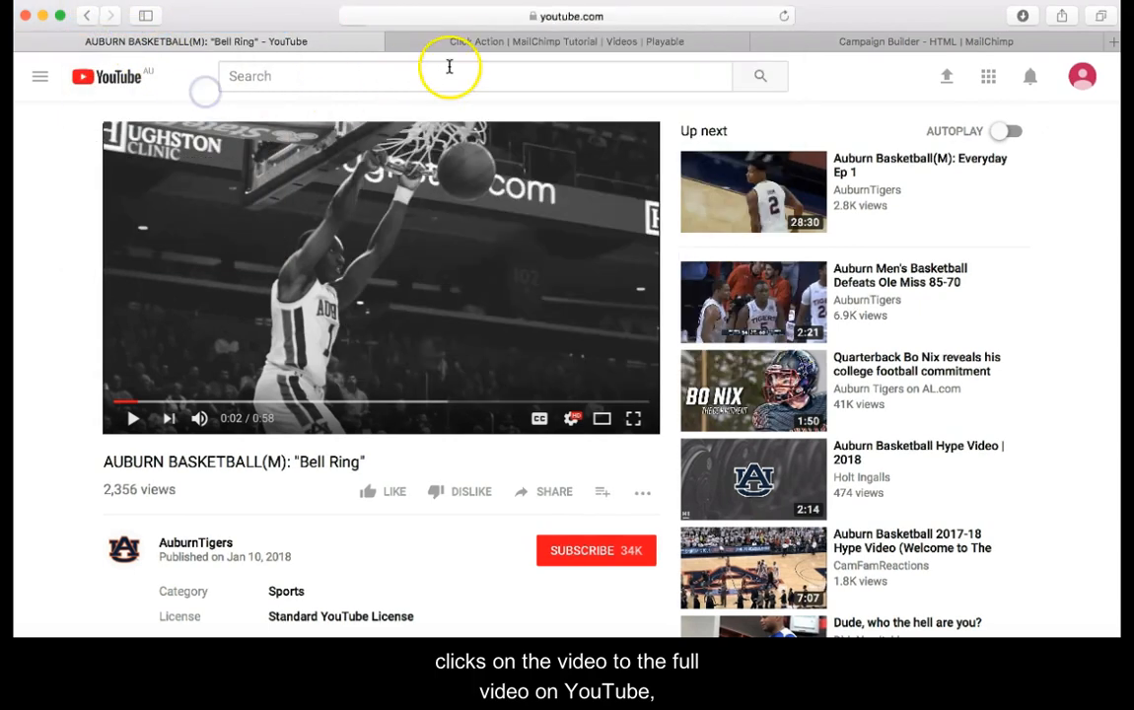
left_click(481, 43)
left_click_drag(446, 386, 267, 384)
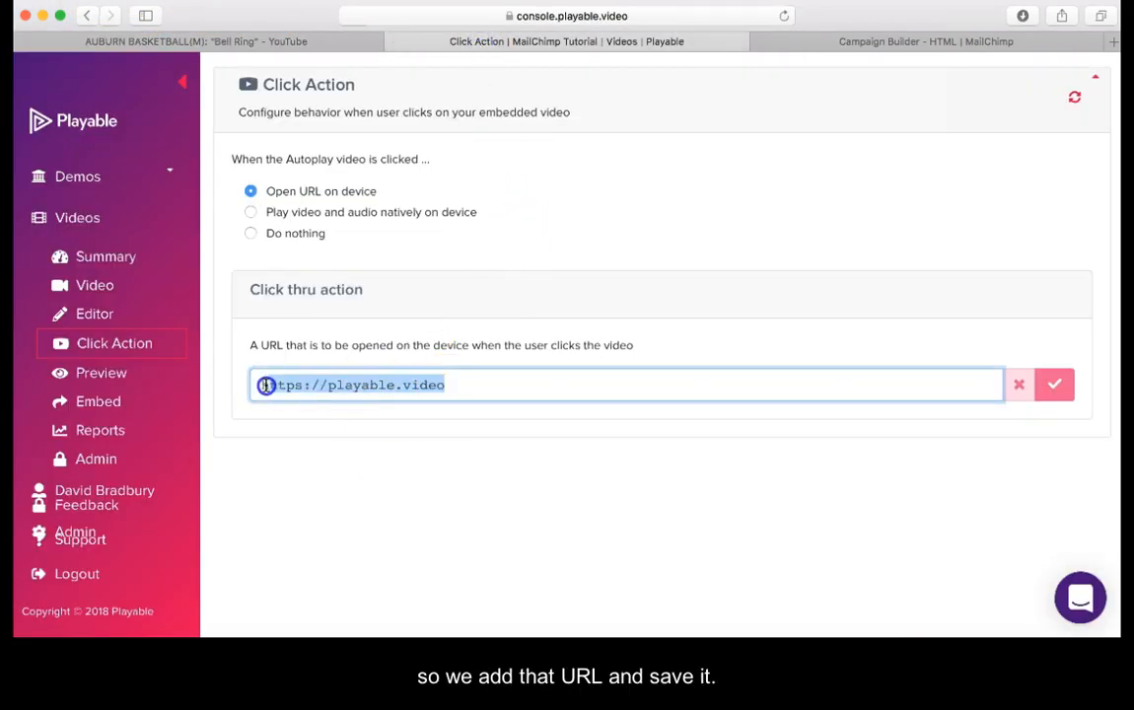
key("super+v")
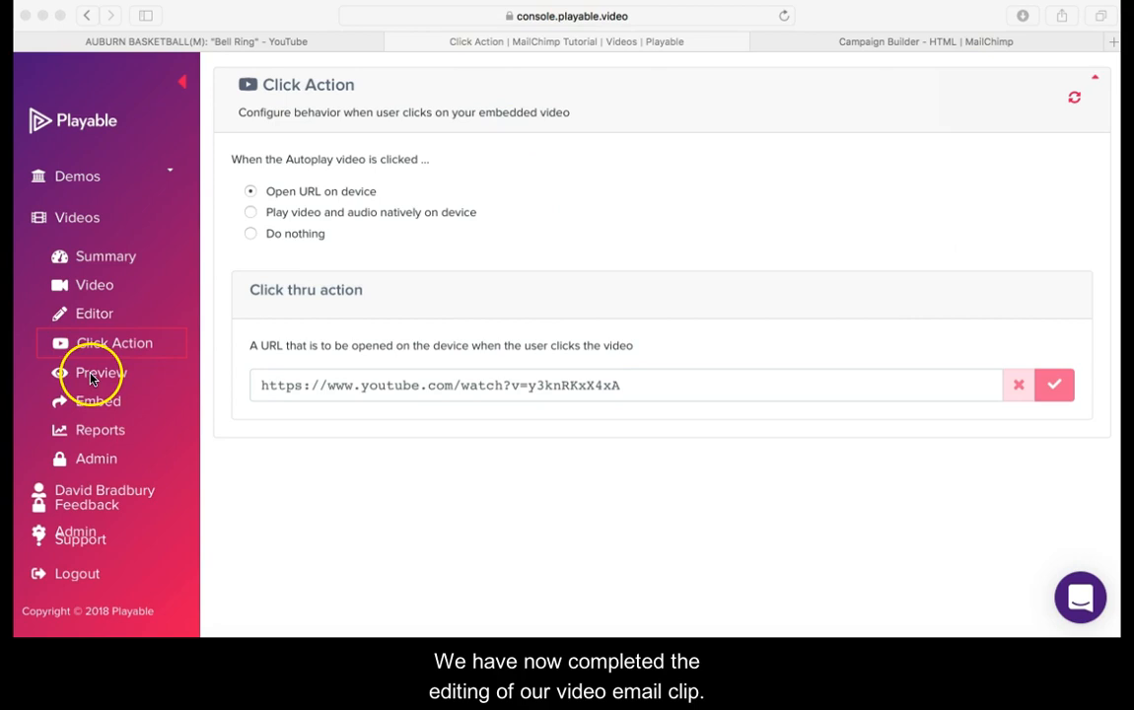
Step: Preview the video in the email template for iPad Mail and send a sample email containing it
left_click(94, 376)
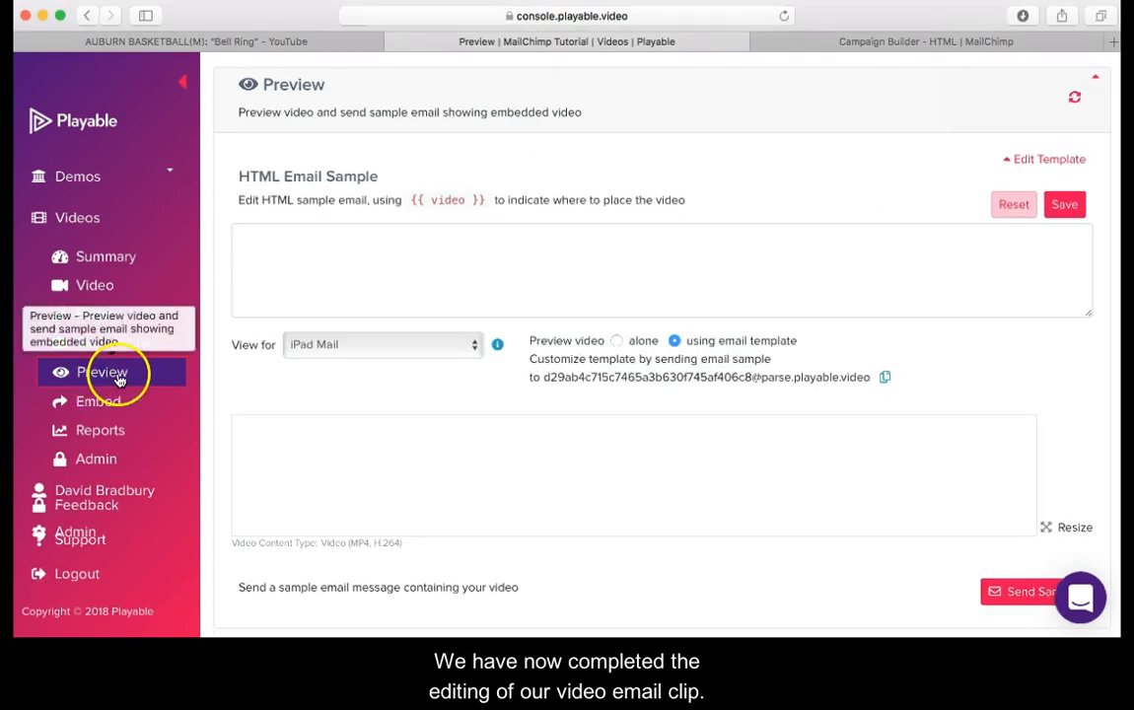
scroll(684, 476, "down", 3)
scroll(689, 478, "down", 2)
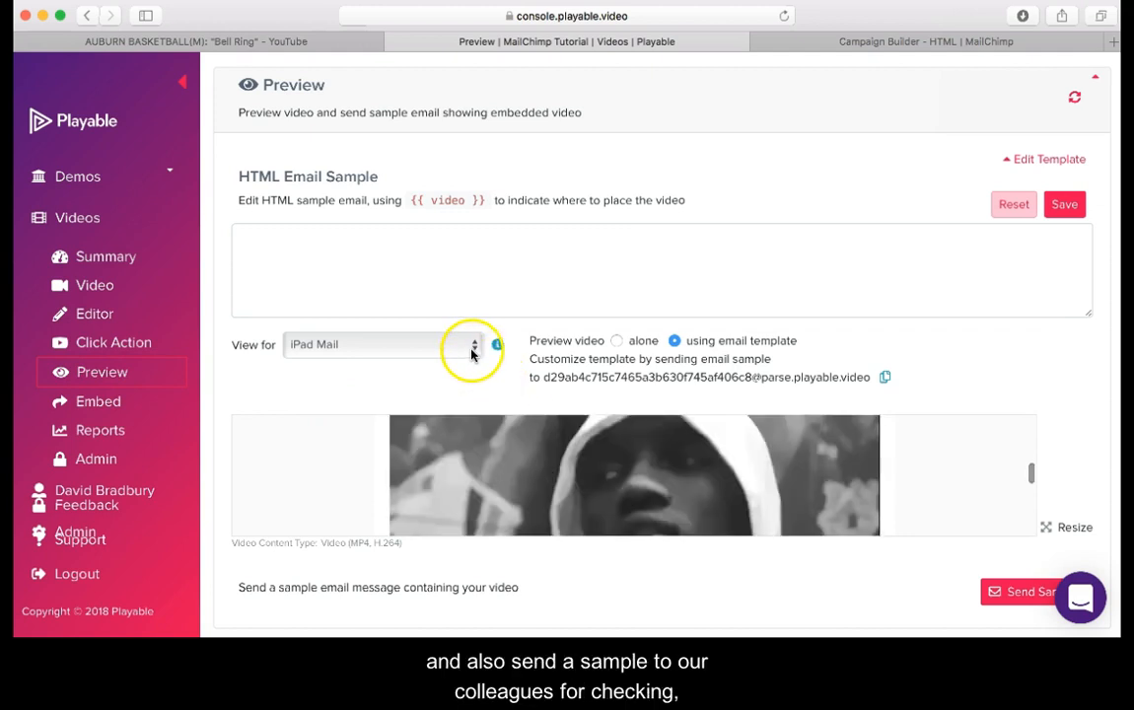
left_click(471, 353)
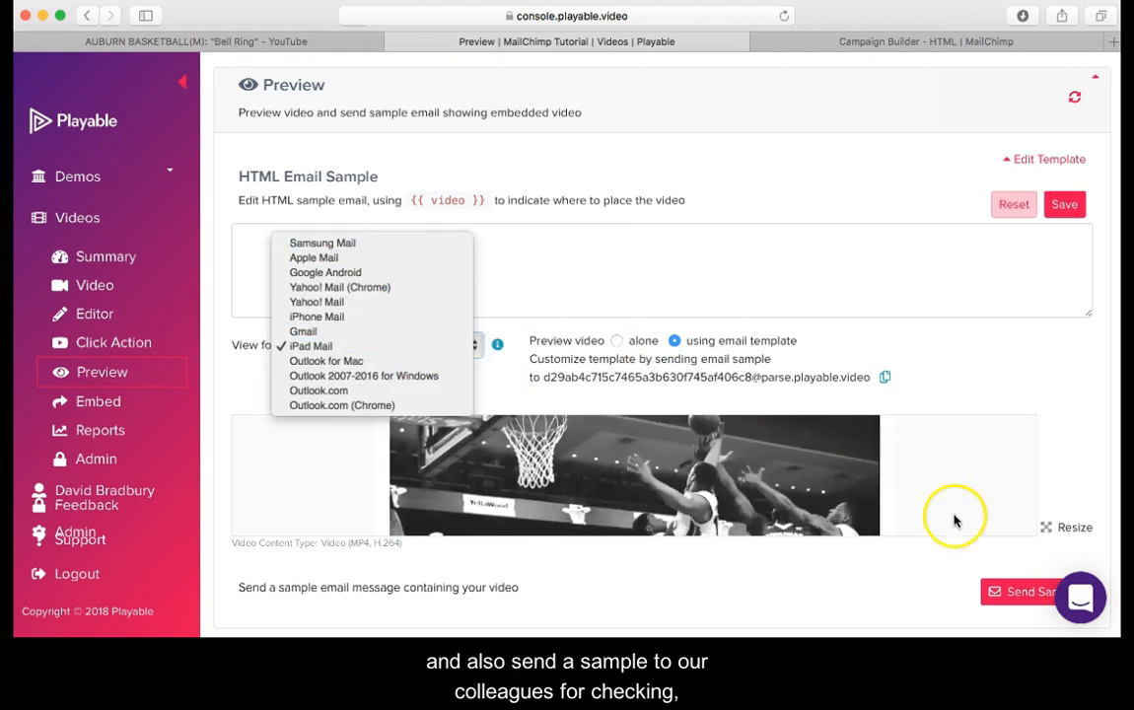
left_click(1015, 589)
left_click(1016, 590)
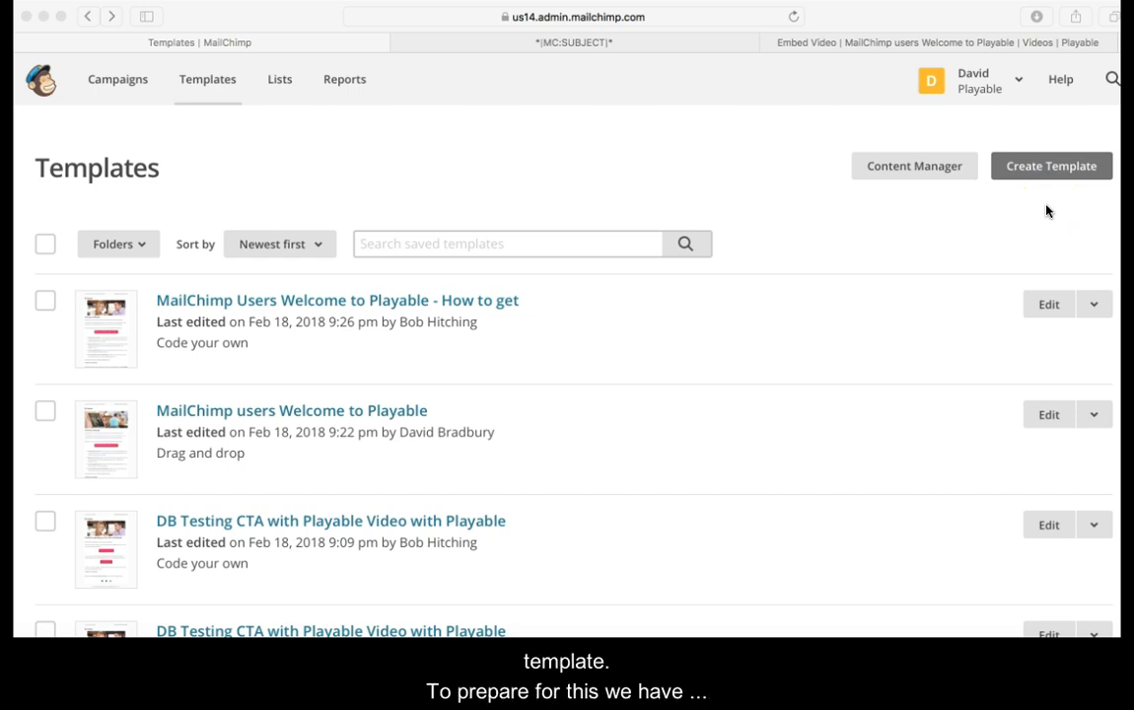
Step: Create a new MailChimp template, using the option to paste in custom code
left_click(1046, 166)
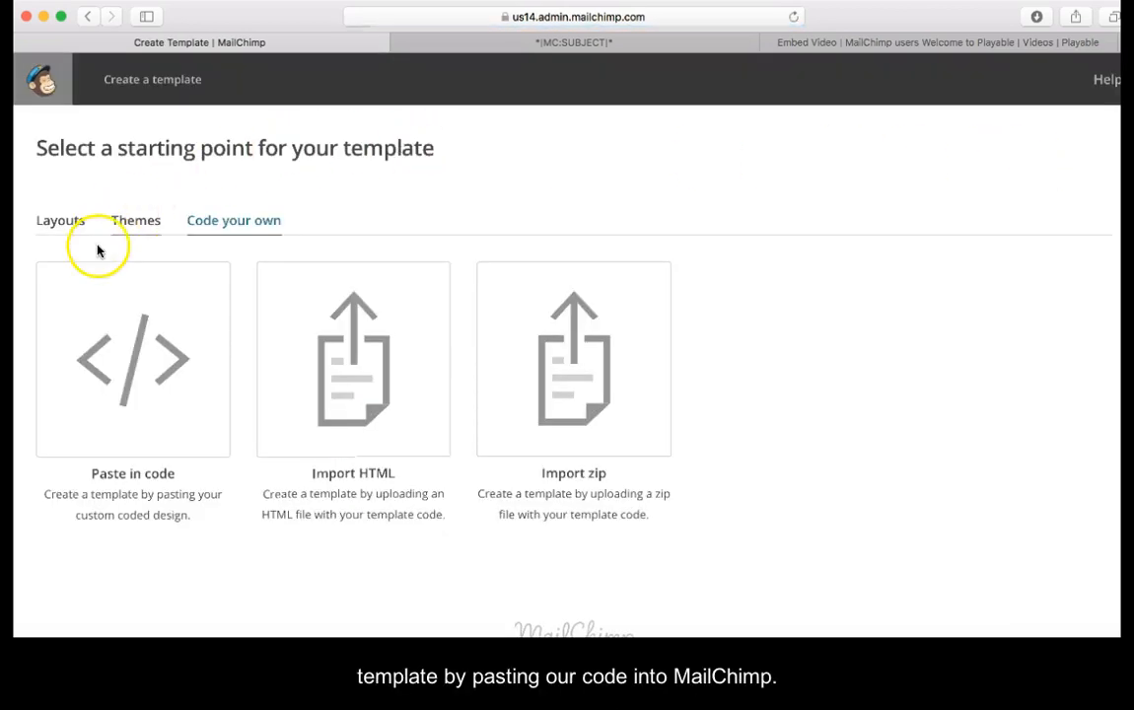
left_click(104, 363)
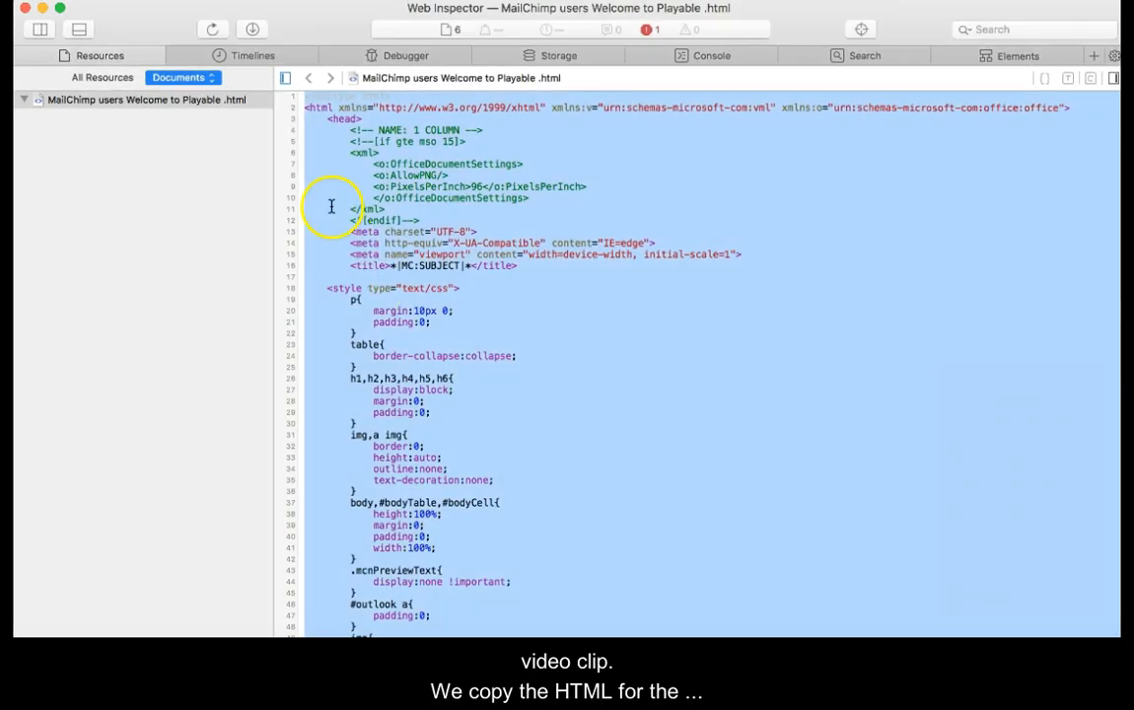
Step: Copy the full selected HTML source of the "MailChimp users Welcome to Playable" email from the Web Inspector
left_click(90, 1)
left_click(99, 24)
left_click_drag(147, 20, 149, 20)
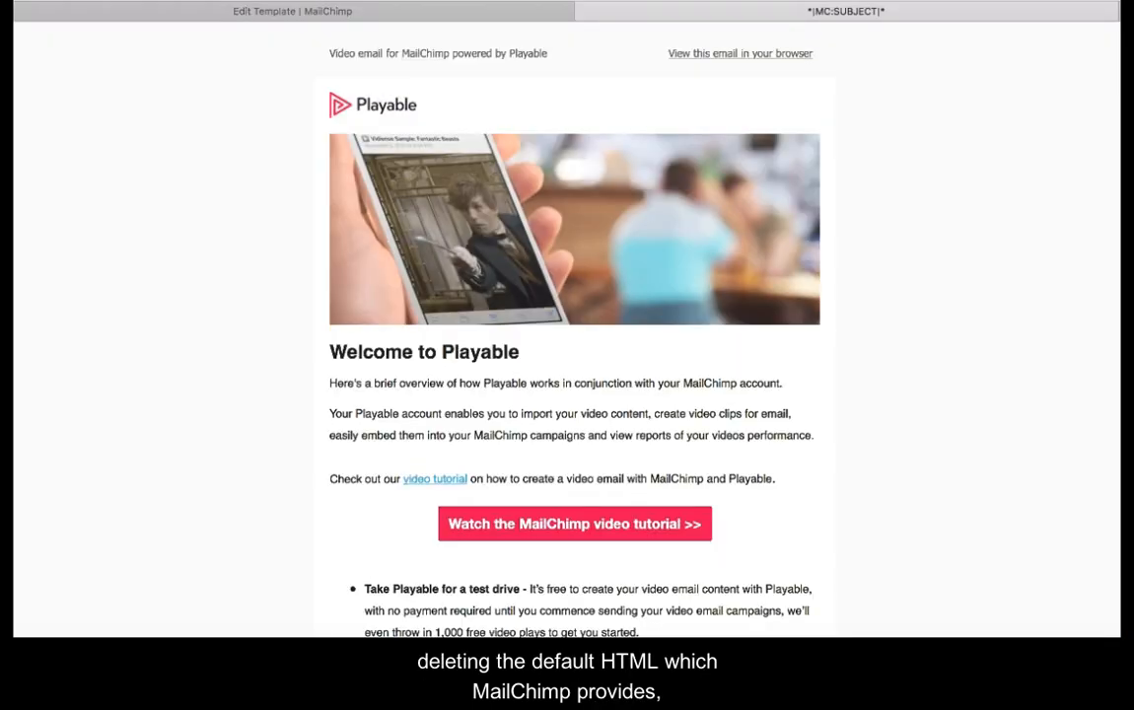
Step: Replace all the default code of the untitled MailChimp template with the copied email HTML and save it
left_click(301, 22)
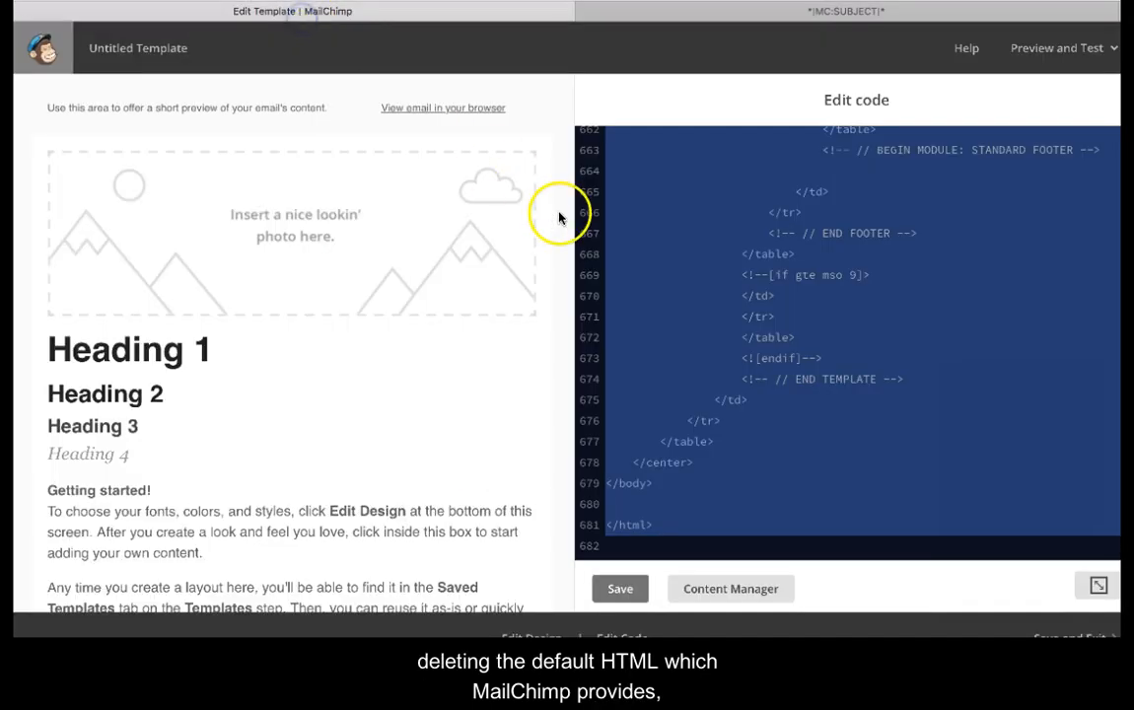
key("BackSpace")
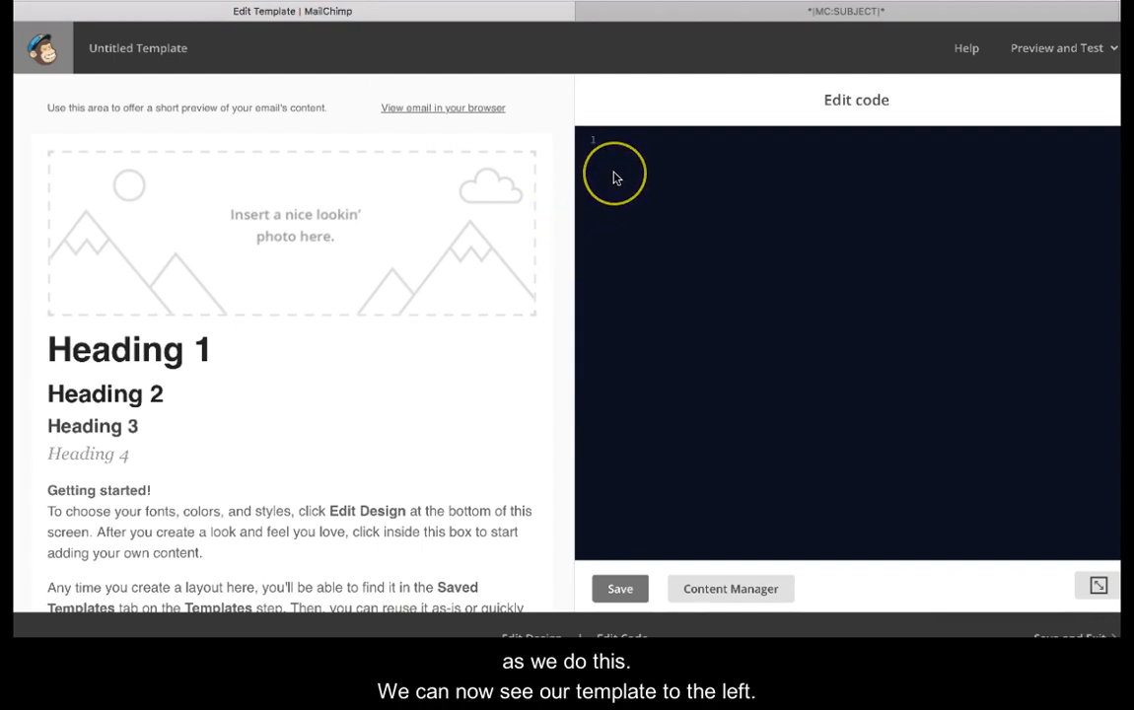
key("super+v")
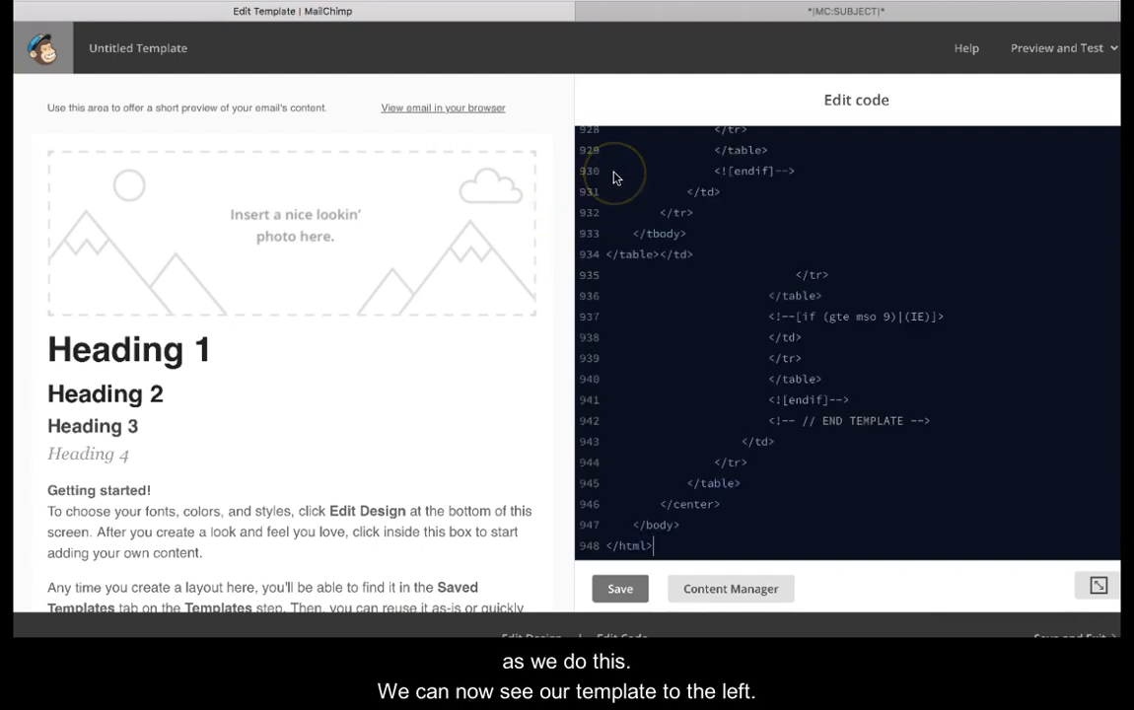
left_click(621, 590)
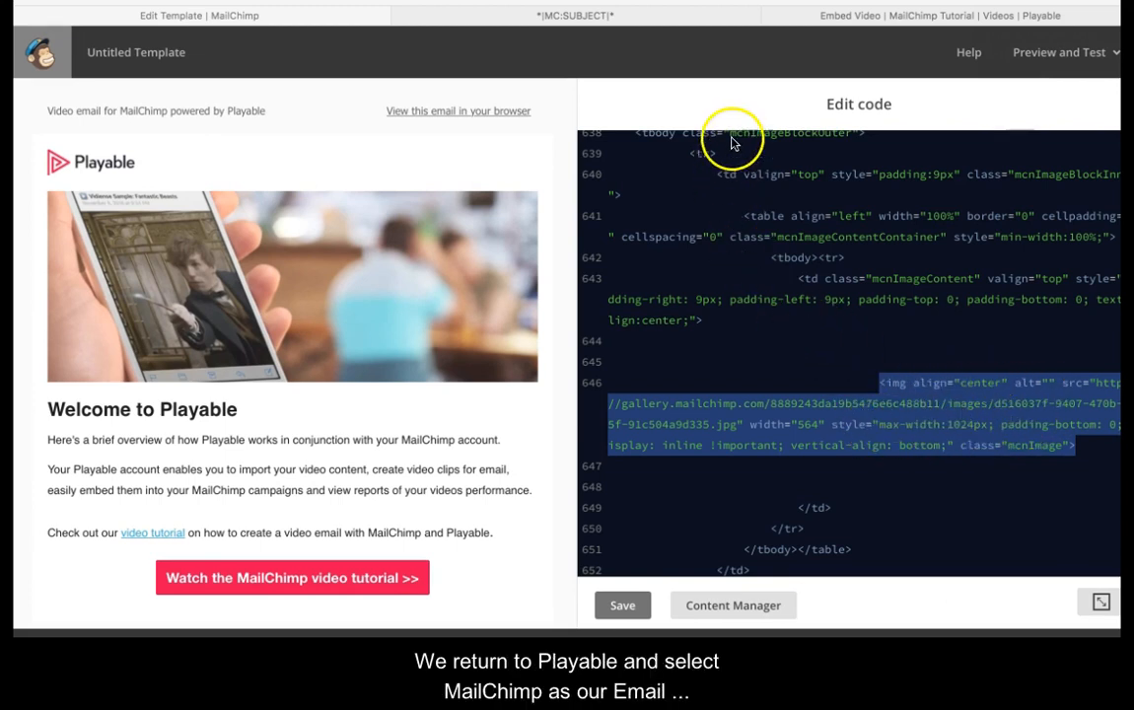
Step: Return to Playable's Embed Video page, choose MailChimp as the email service provider and copy the video's embed code
left_click(861, 17)
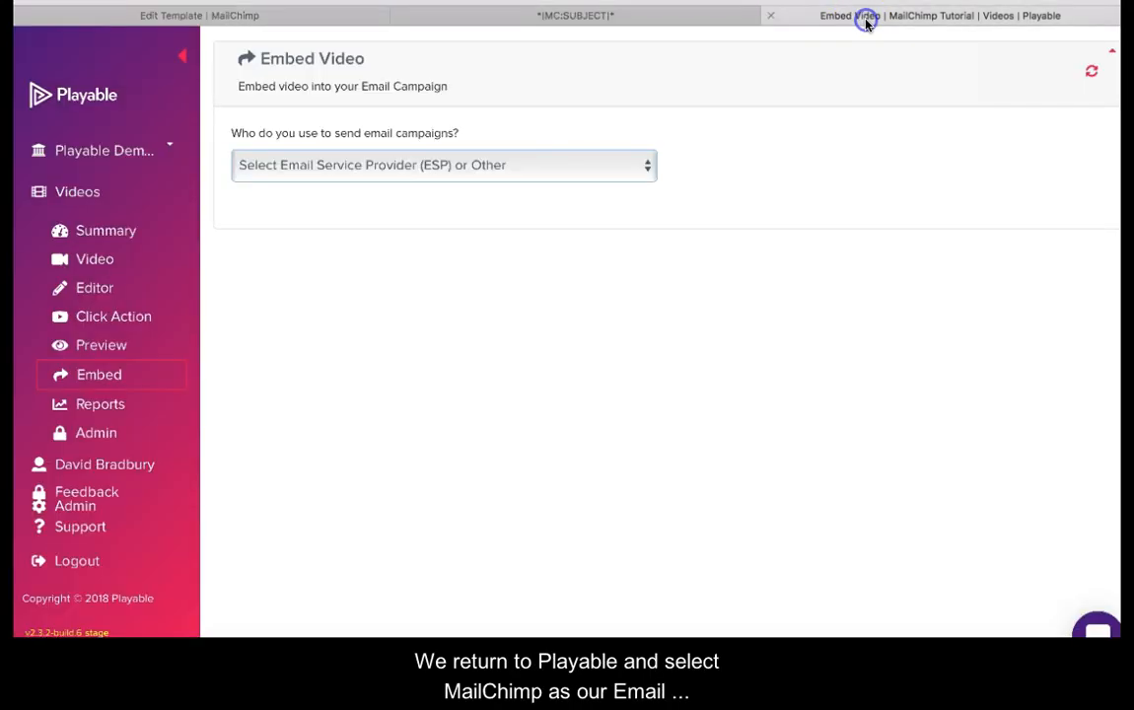
left_click(652, 173)
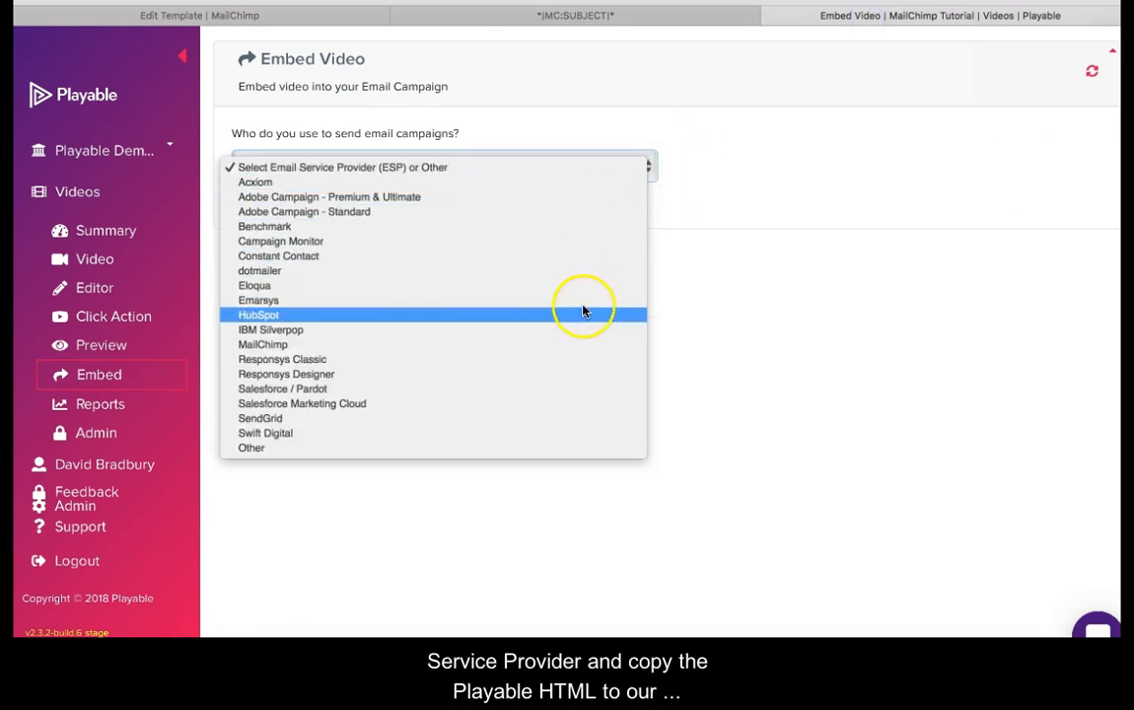
left_click(580, 343)
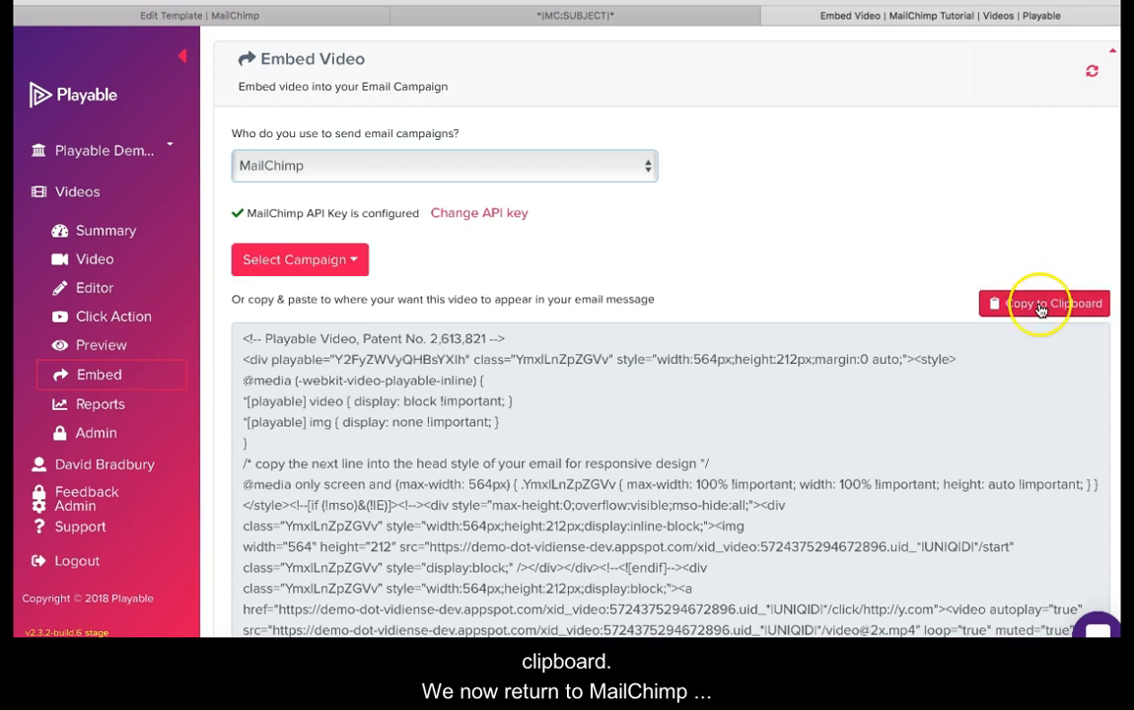
left_click(1040, 307)
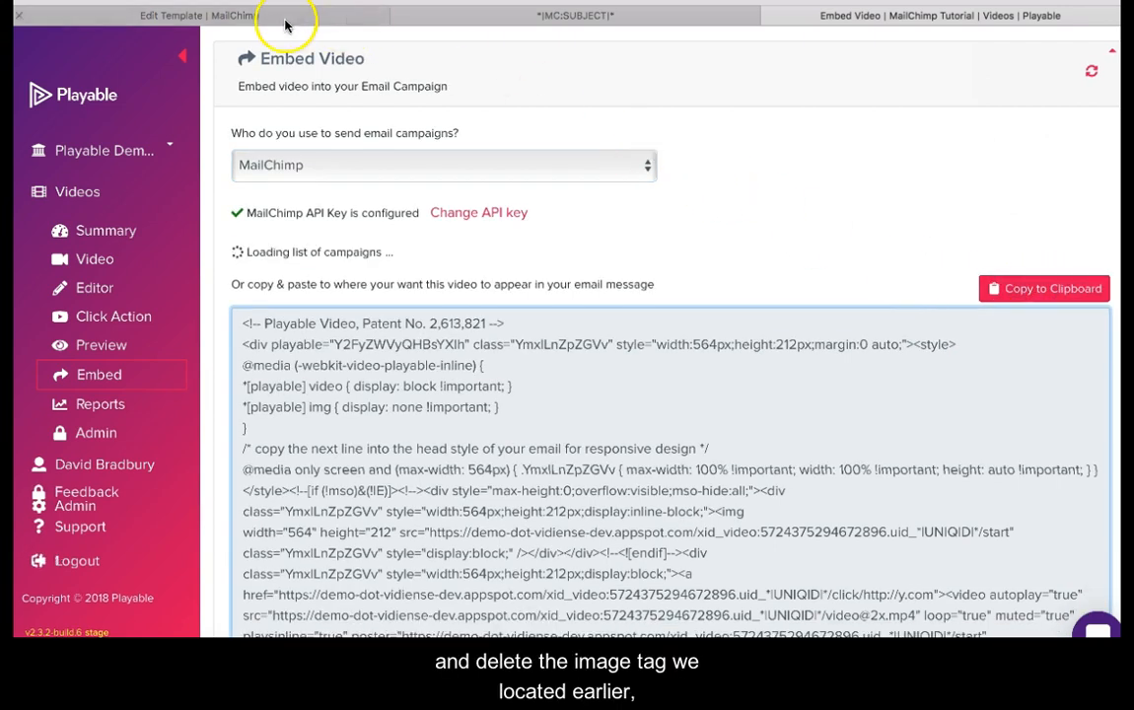
Step: Replace the highlighted header image tag in the MailChimp template code with the Playable embed code and save the template
left_click(276, 20)
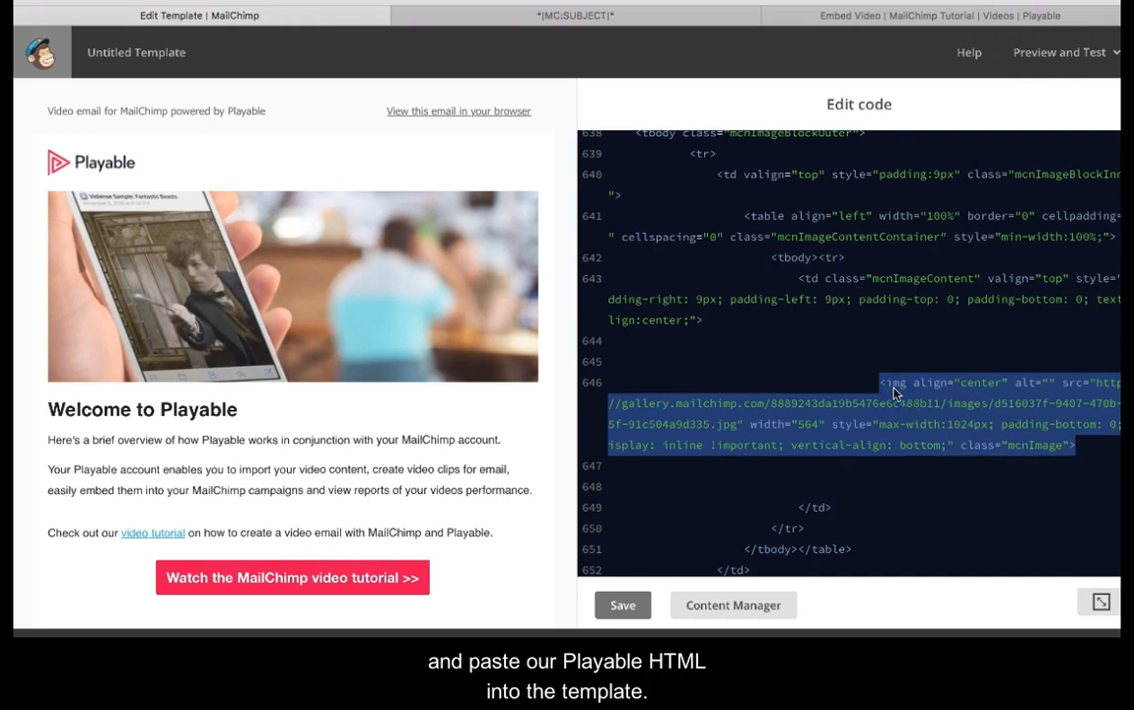
key("BackSpace")
key("super+v")
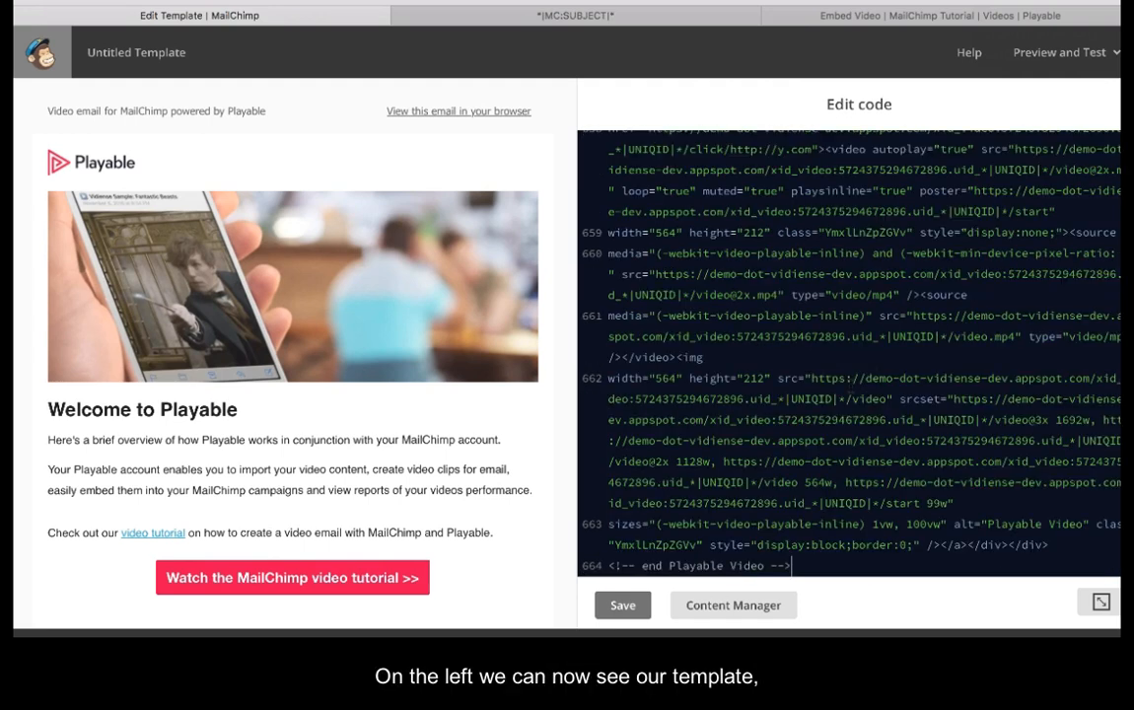
left_click(632, 606)
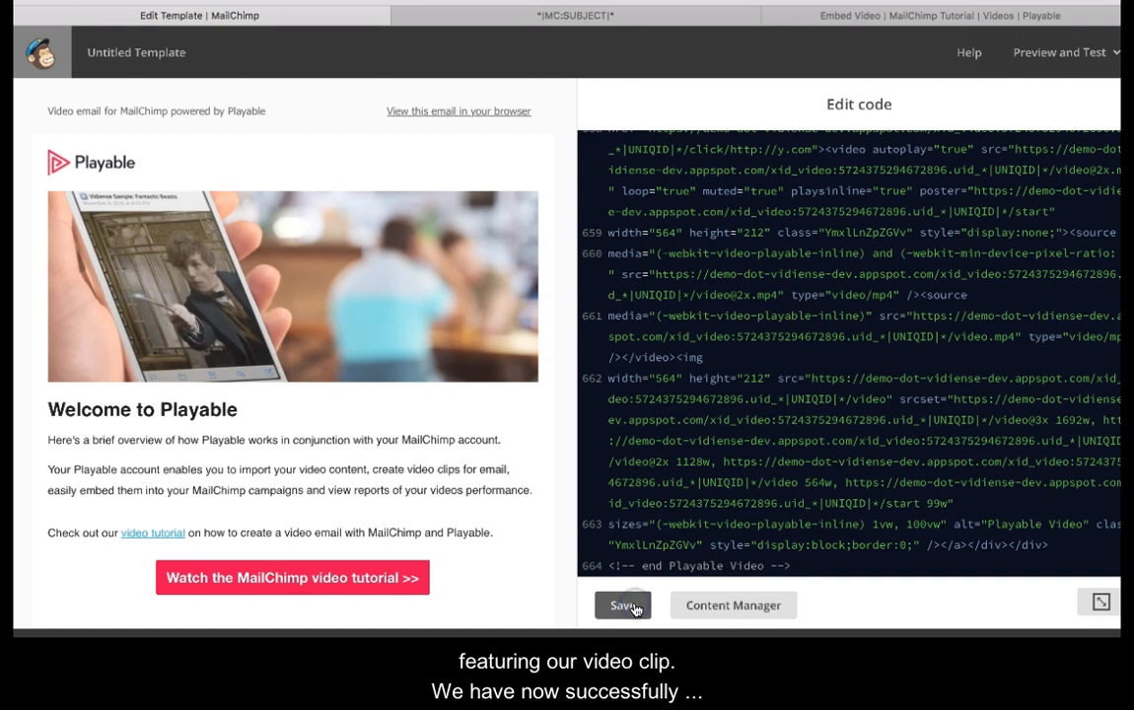
left_click(636, 609)
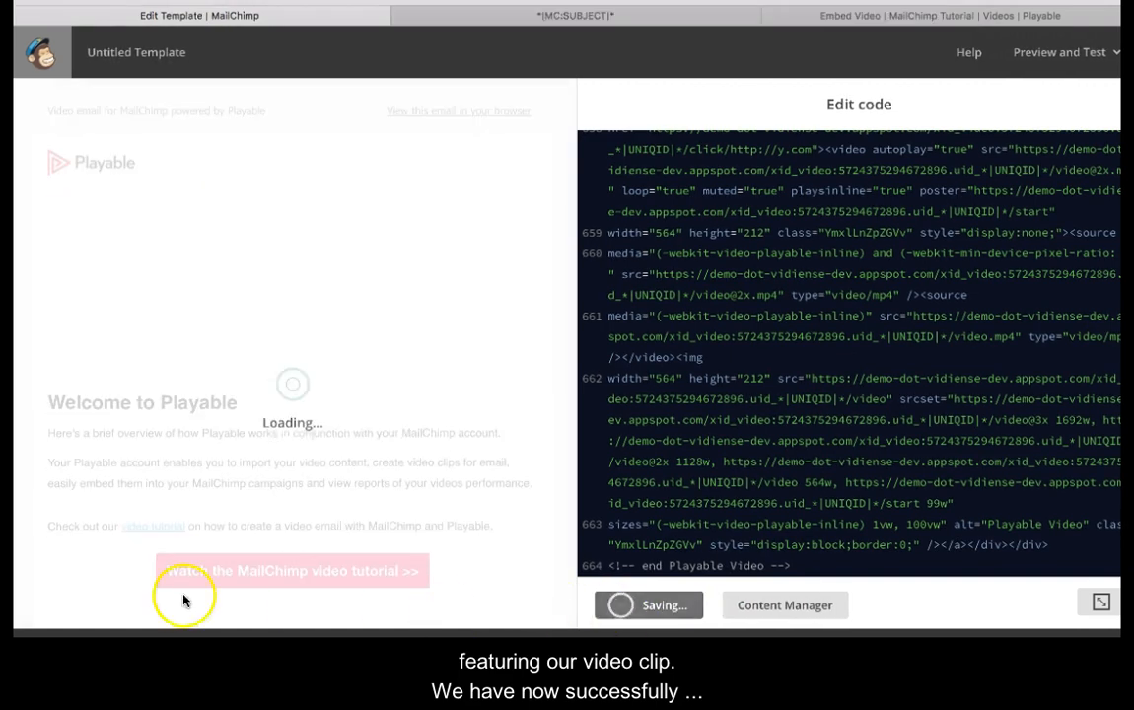